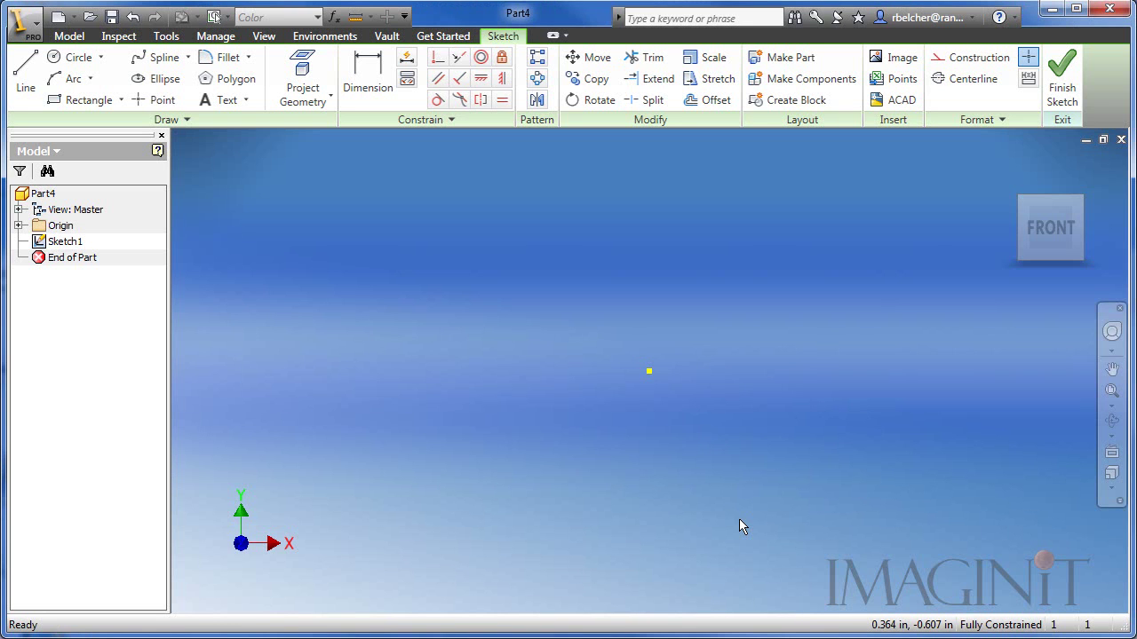
# Step: Draw a thin two-point rectangle with its top-edge midpoint constrained to the origin
pyautogui.click(85, 99)
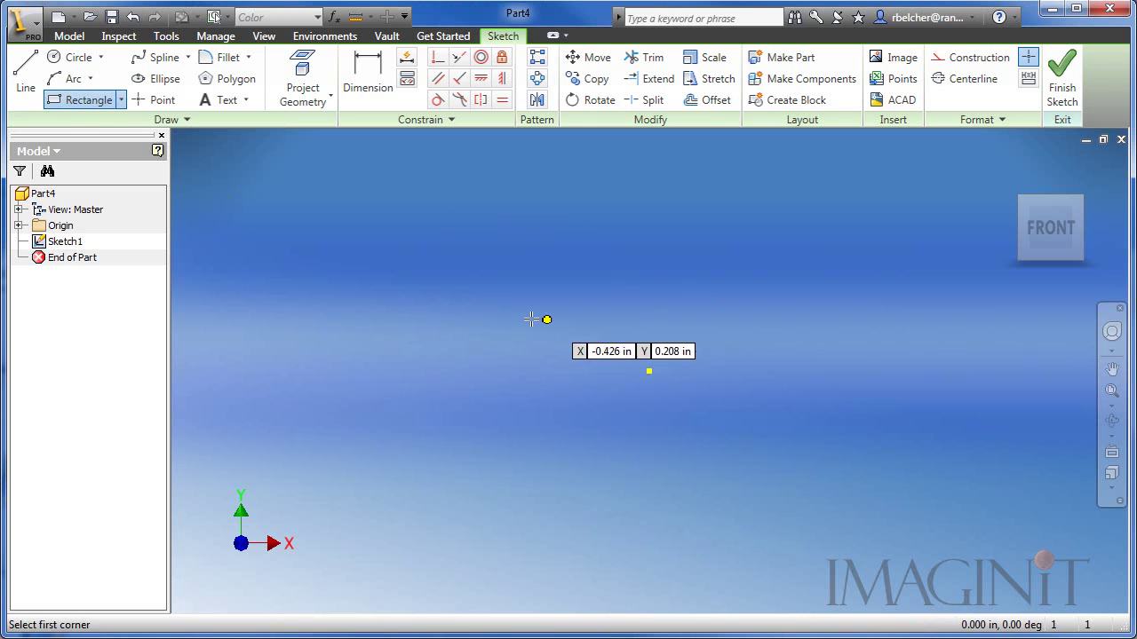
pyautogui.click(321, 261)
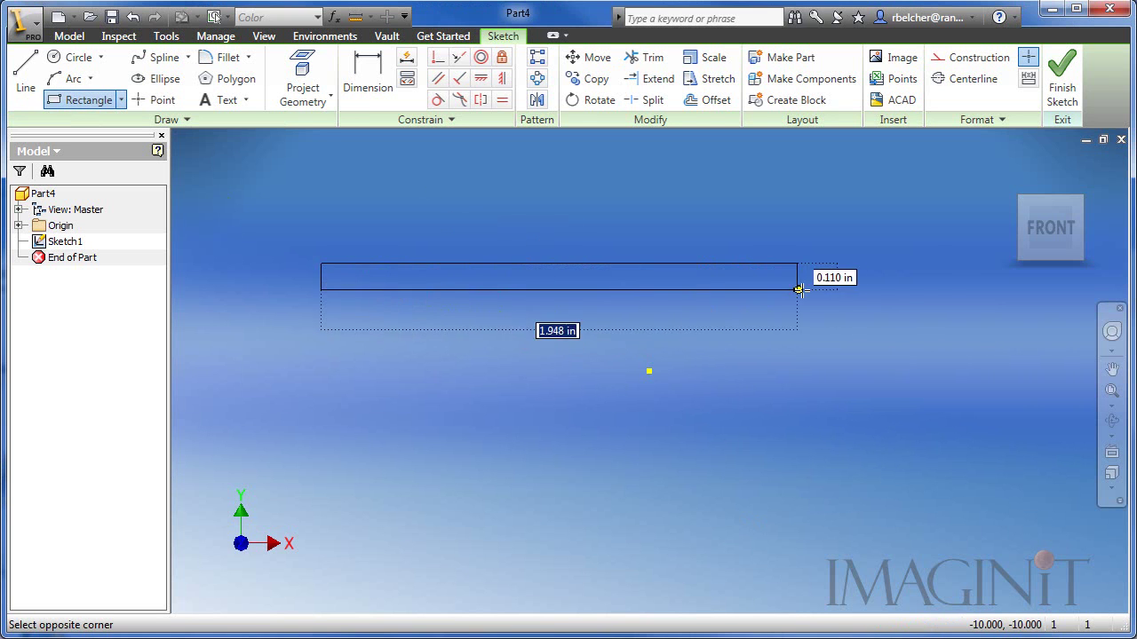
pyautogui.click(951, 281)
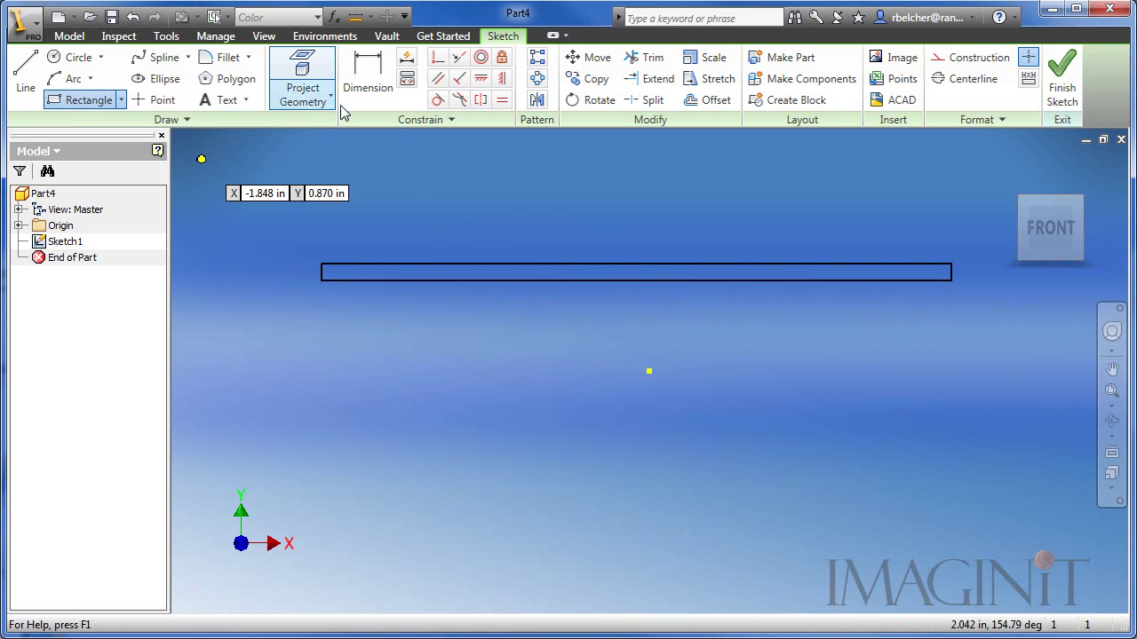
pyautogui.click(438, 57)
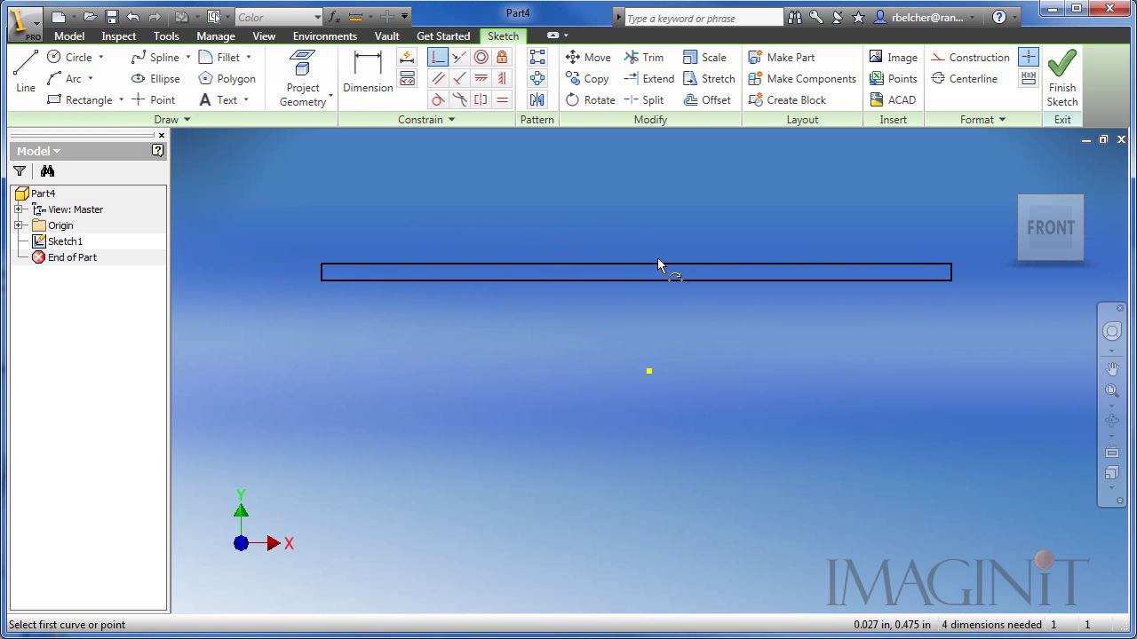
pyautogui.click(635, 265)
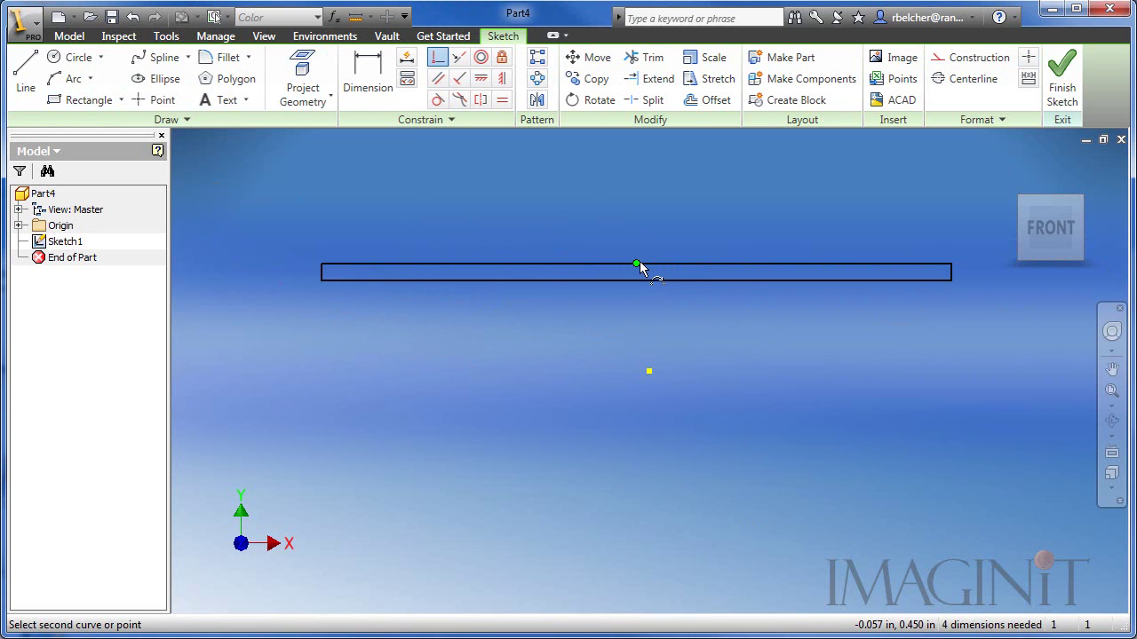
pyautogui.click(649, 372)
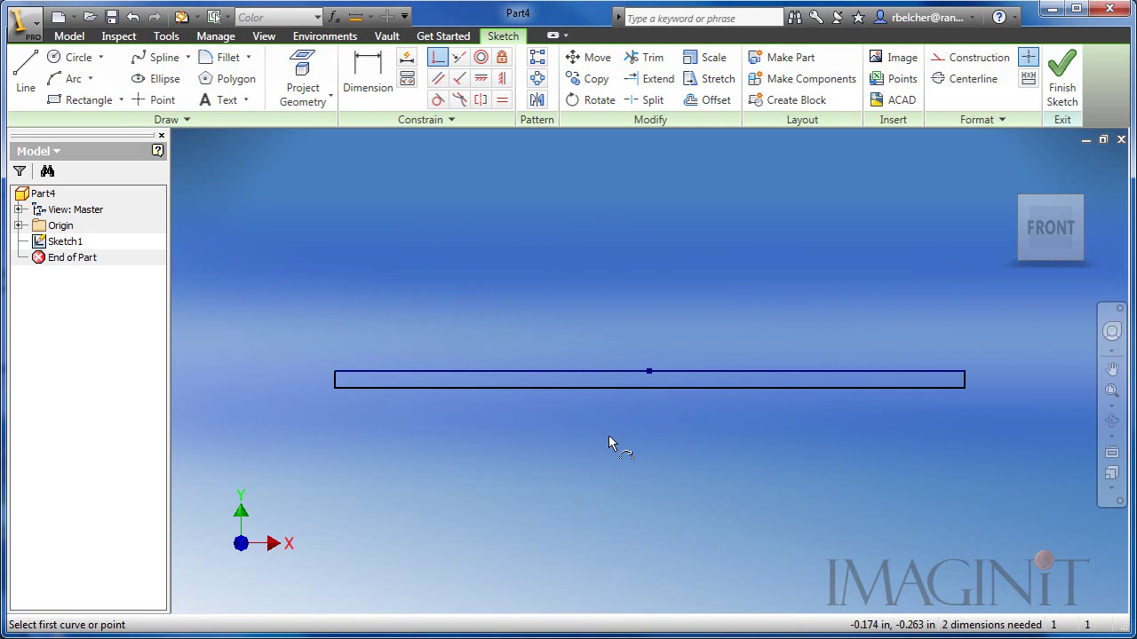
# Step: Dimension the rectangle's top edge to 5 inches
pyautogui.click(367, 82)
pyautogui.click(471, 371)
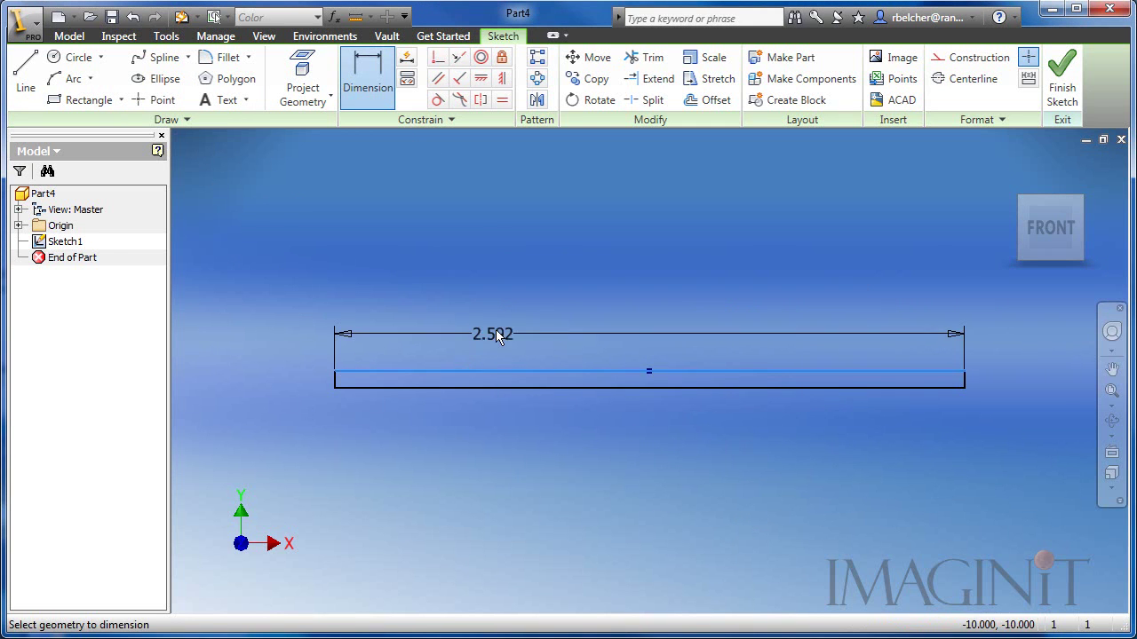
pyautogui.click(586, 279)
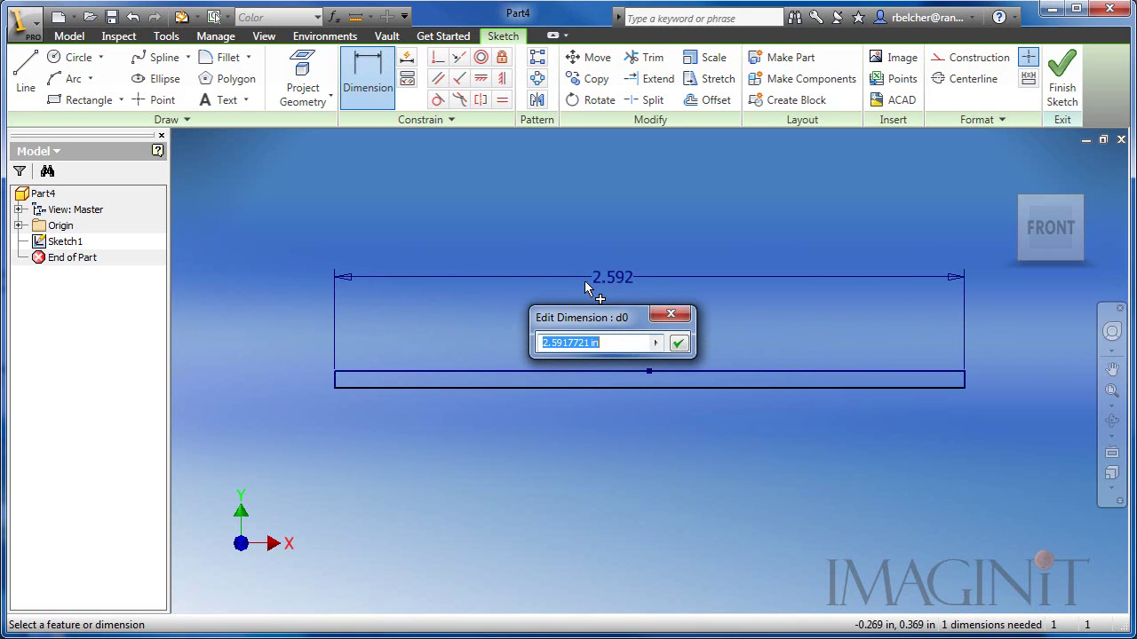
pyautogui.write('5')
pyautogui.press('Return')
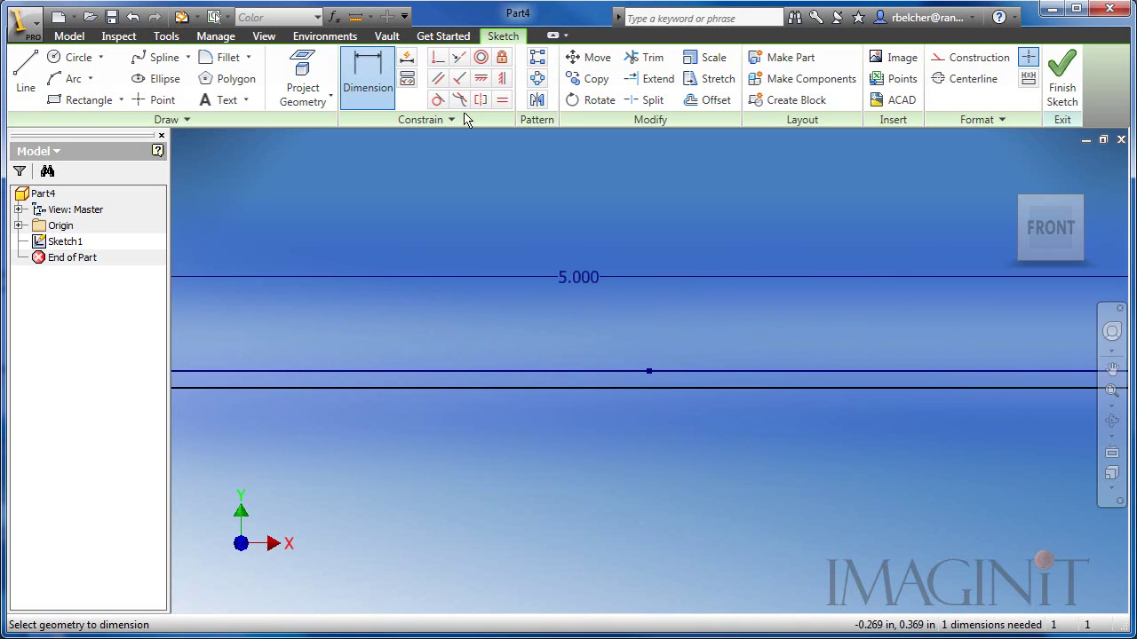
pyautogui.scroll(2, 685, 431)
pyautogui.scroll(-4, 412, 395)
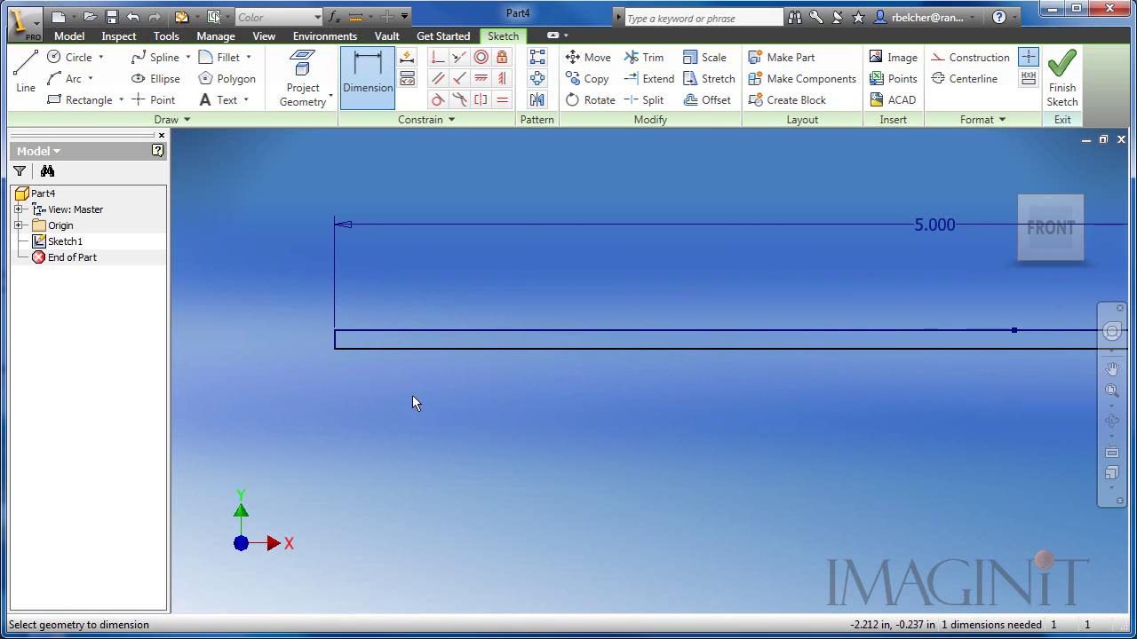
# Step: Draw a small circle at the rectangle's left end, its centre dimensioned .250 below the top edge
pyautogui.click(78, 57)
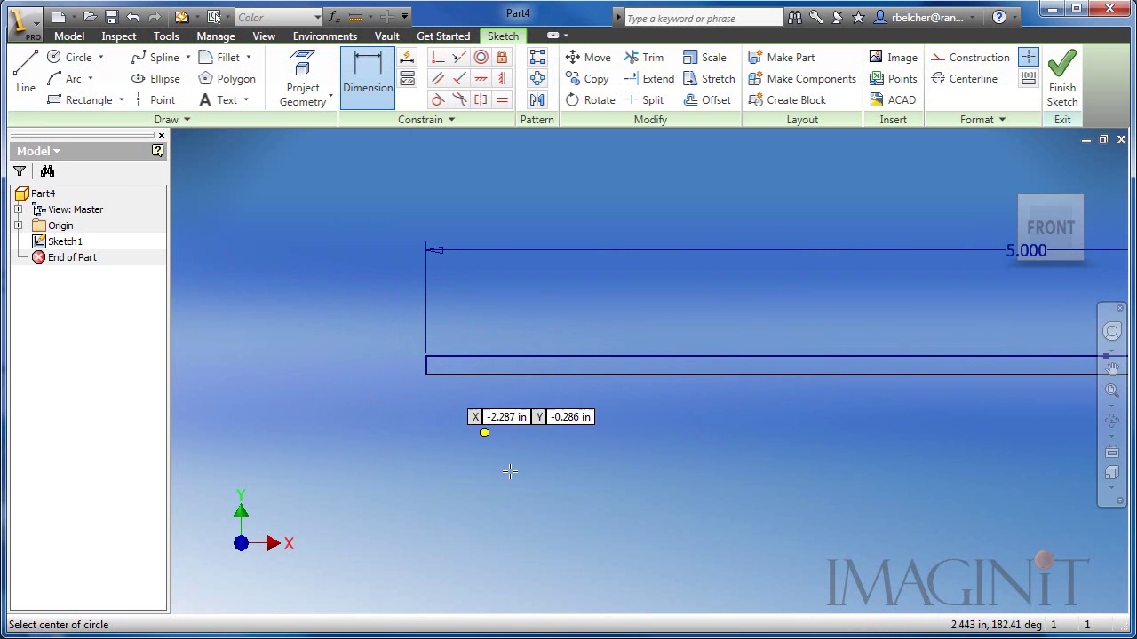
pyautogui.click(427, 433)
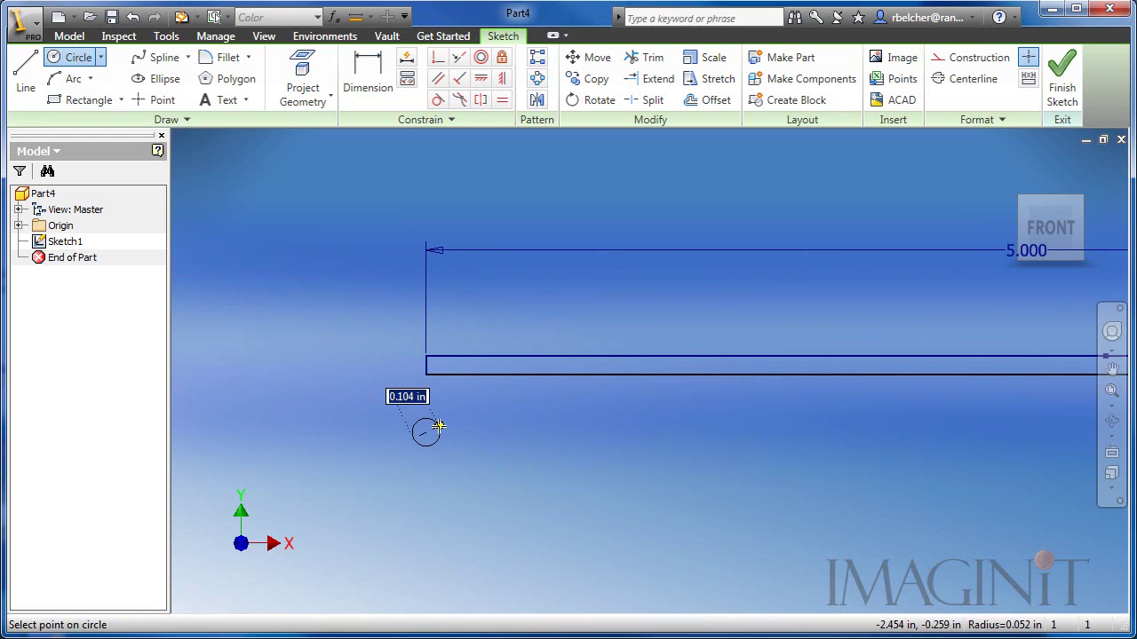
pyautogui.click(437, 422)
pyautogui.click(367, 80)
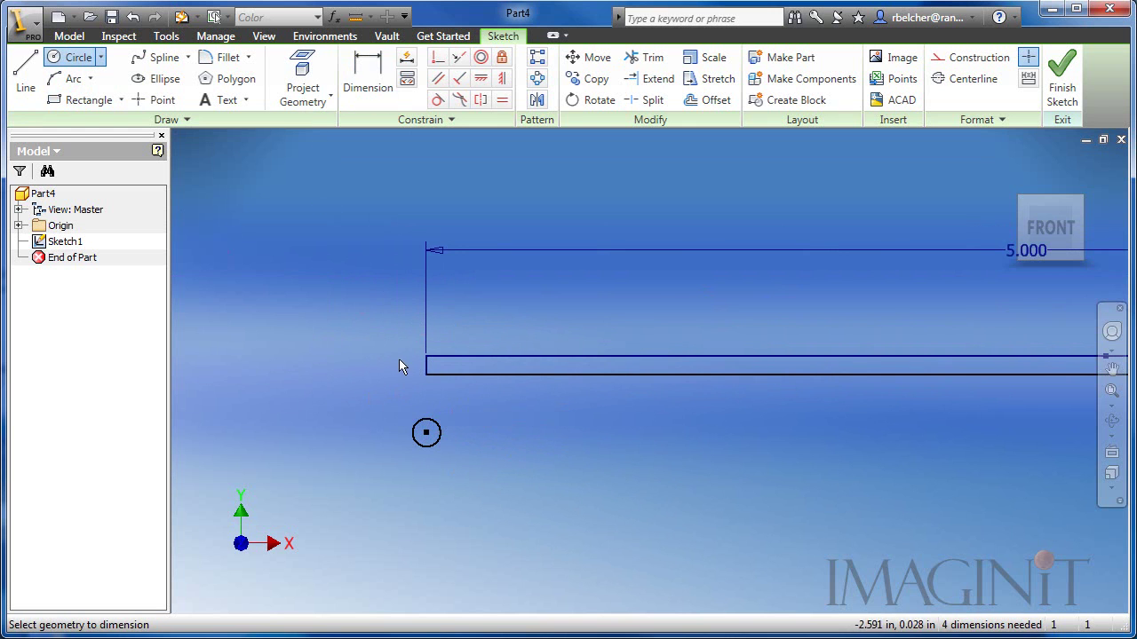
pyautogui.click(437, 362)
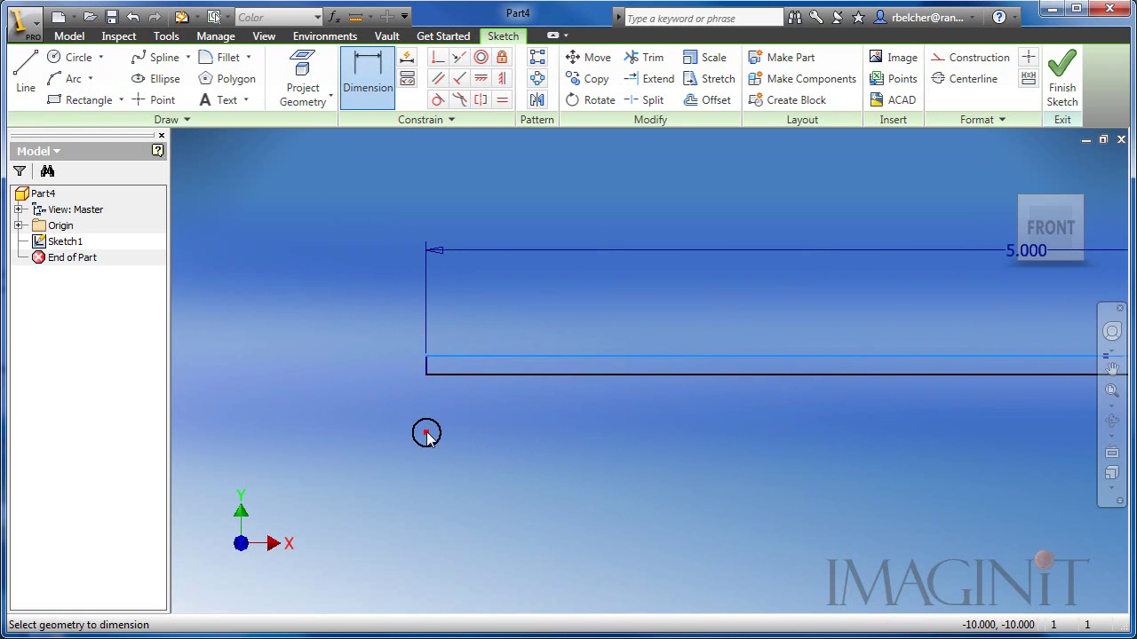
pyautogui.click(426, 433)
pyautogui.click(373, 401)
pyautogui.write('.25')
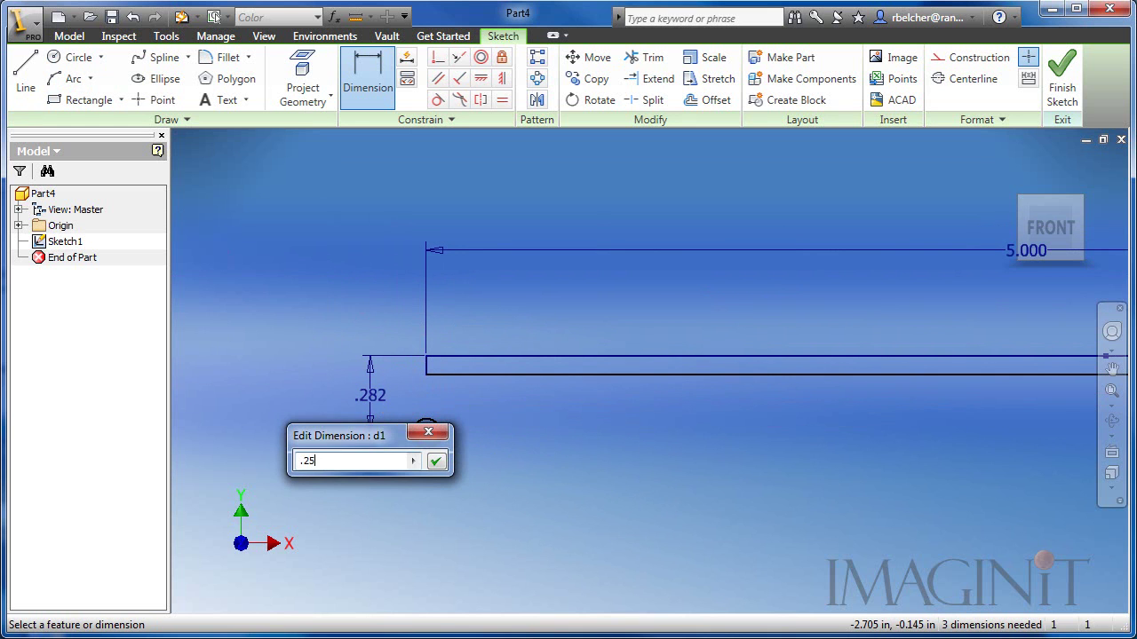
pyautogui.press('Return')
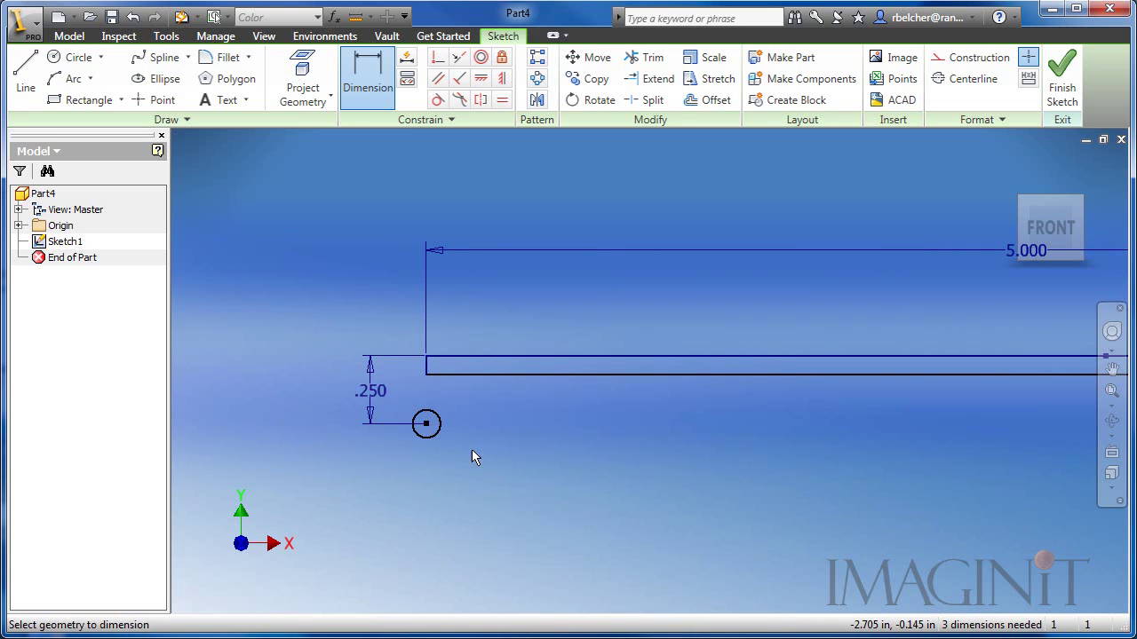
# Step: Set the circle's diameter to .0625 in and fit the sketch in view
pyautogui.click(477, 459)
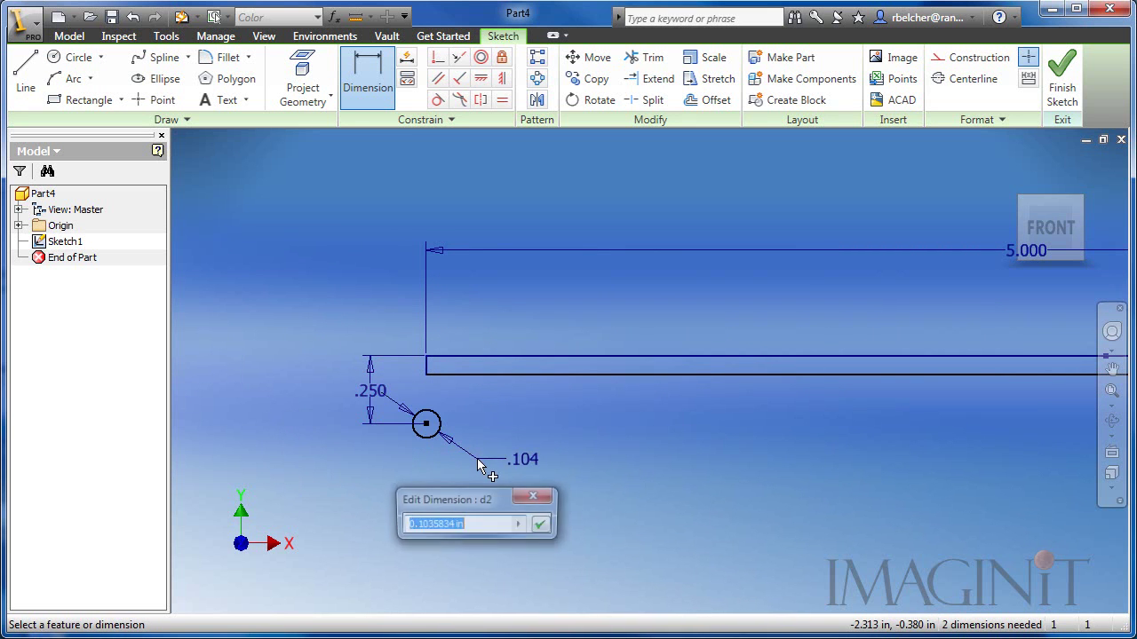
pyautogui.write('.')
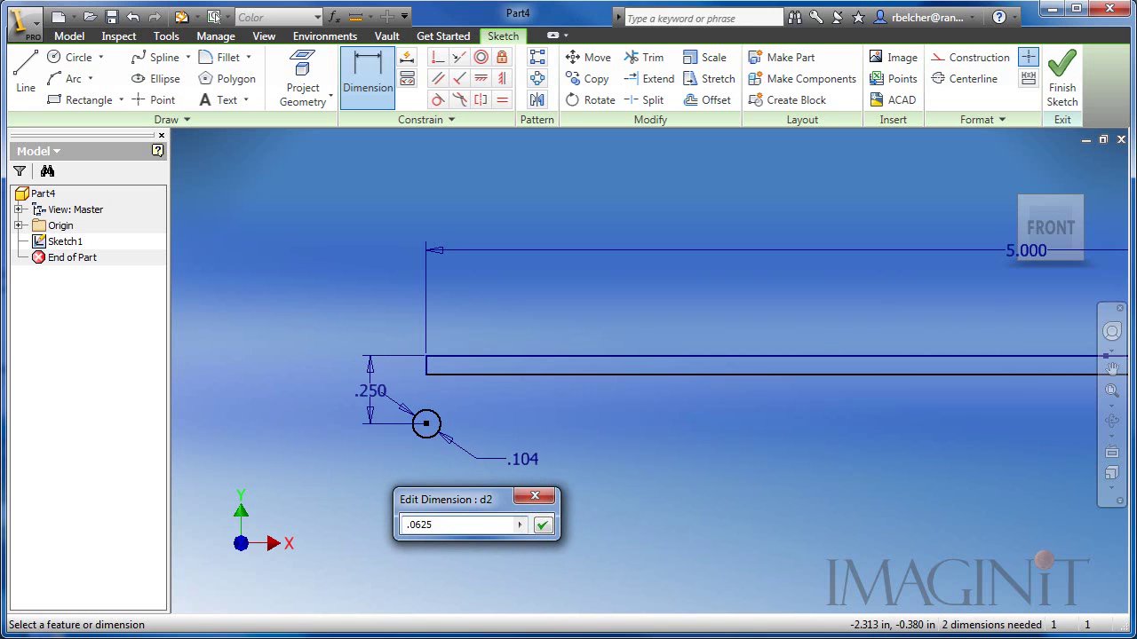
pyautogui.write('0625')
pyautogui.press('Return')
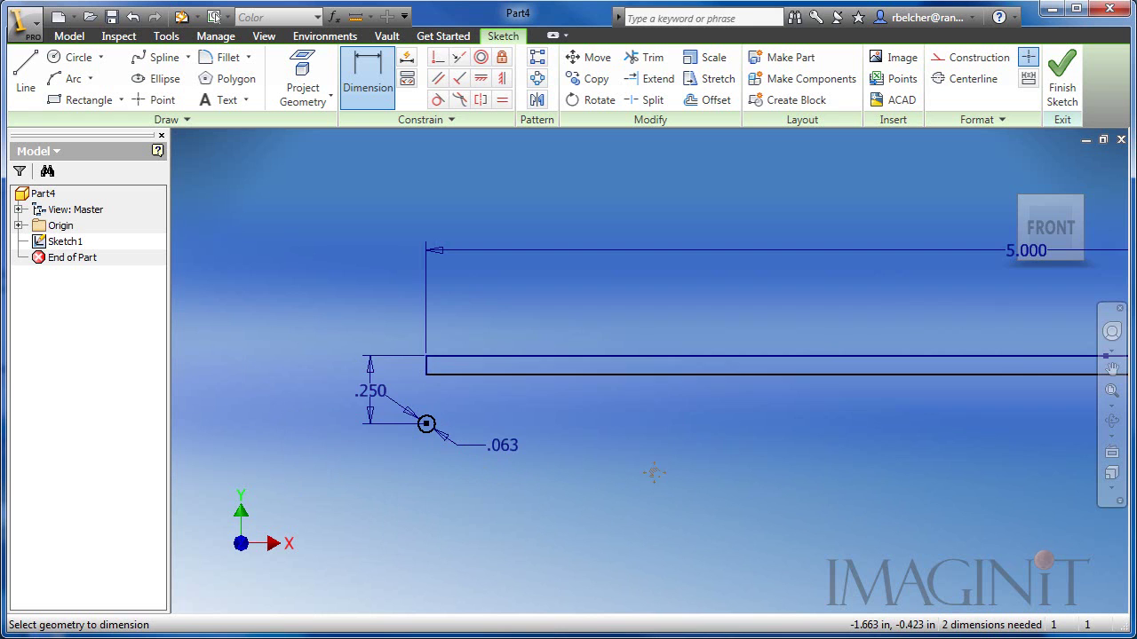
pyautogui.press('Home')
pyautogui.press('Escape')
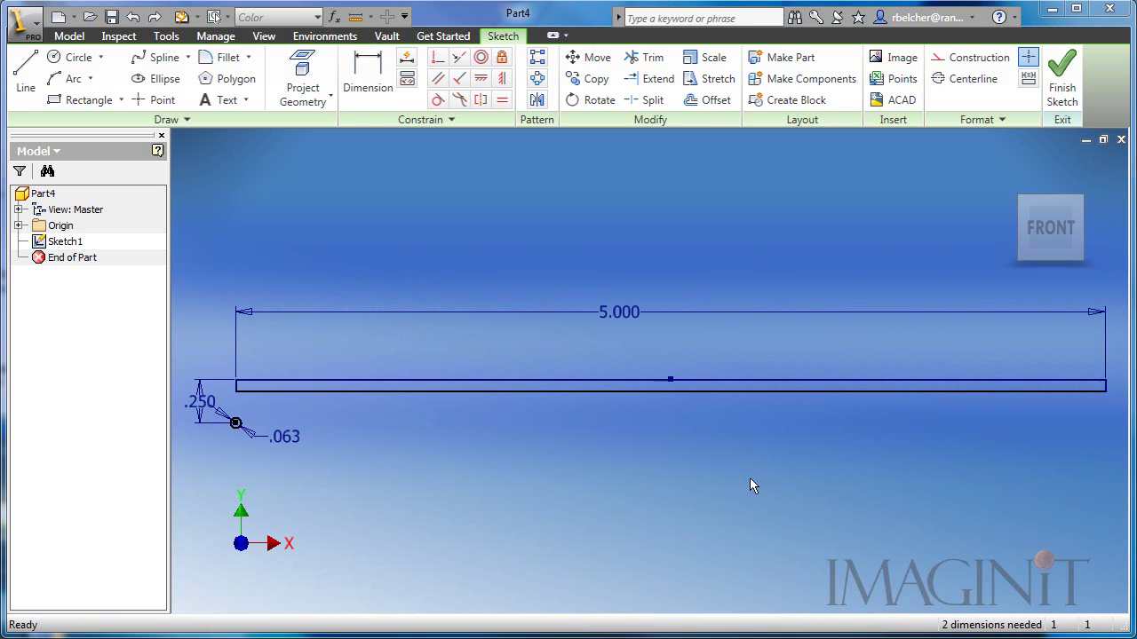
# Step: Finish the sketch and start a coil on the small circle, using the rectangle's long edge as axis
pyautogui.click(1062, 80)
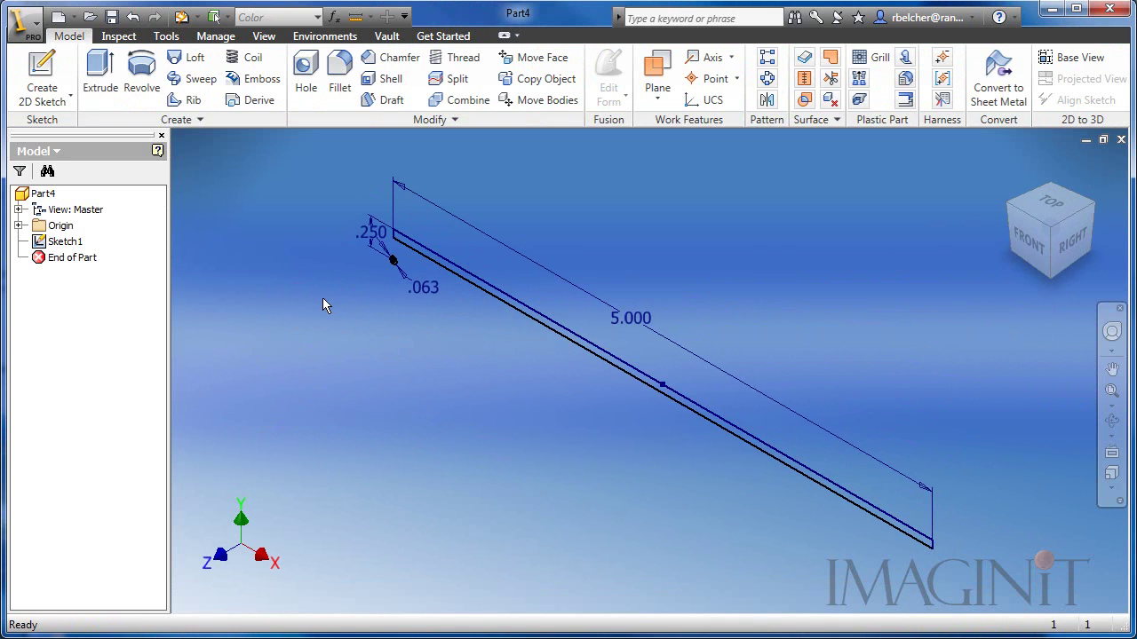
pyautogui.click(242, 57)
pyautogui.moveTo(559, 441); pyautogui.dragTo(728, 490, button='middle')
pyautogui.scroll(-3, 585, 343)
pyautogui.moveTo(524, 315); pyautogui.dragTo(586, 393, button='middle')
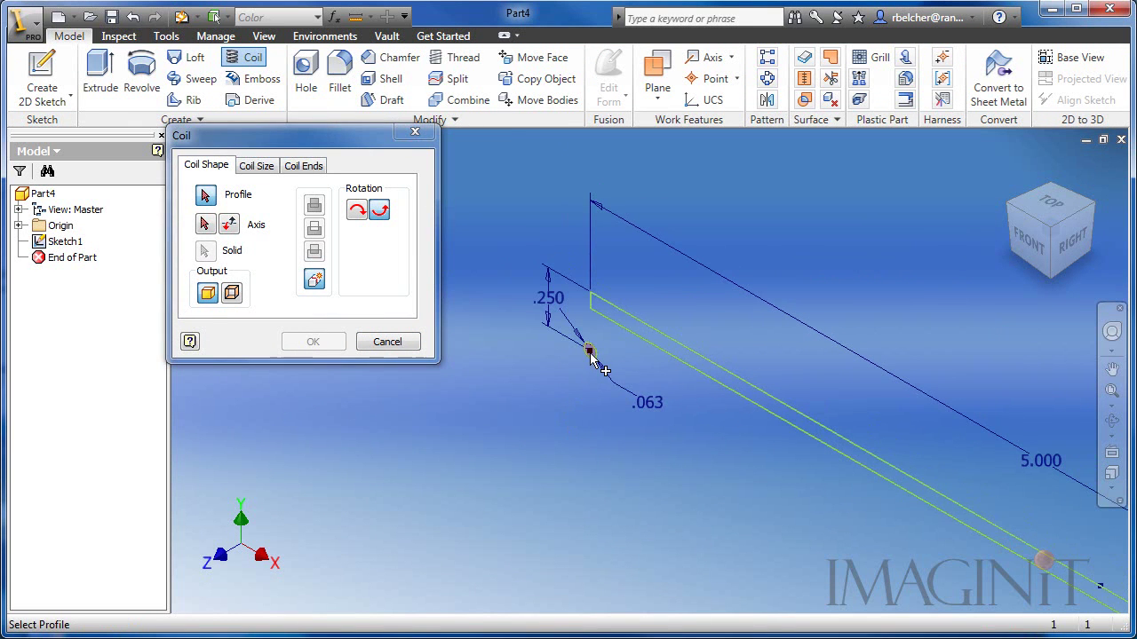
pyautogui.click(204, 223)
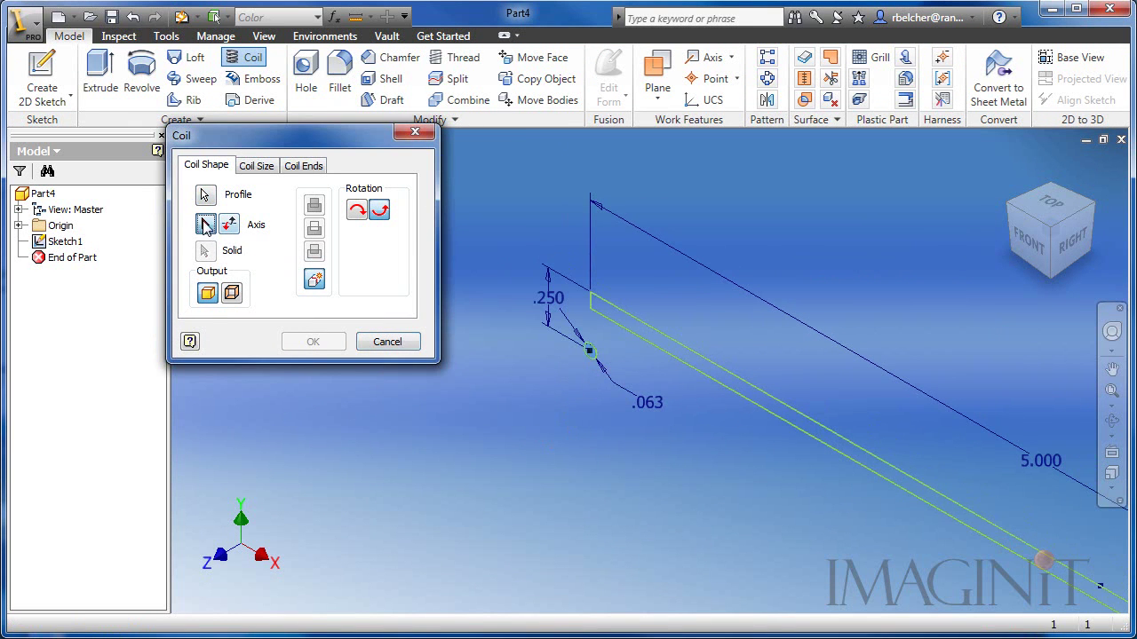
pyautogui.click(685, 347)
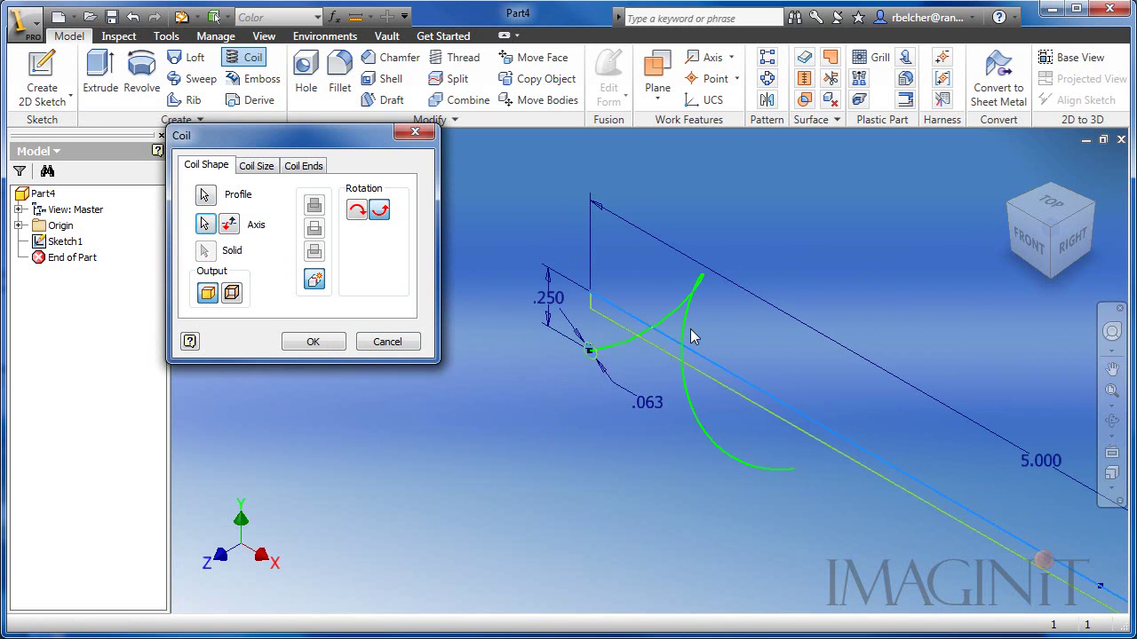
# Step: Size the coil by revolution and height: 30 turns over the 5.000 in edge, then create it
pyautogui.click(255, 166)
pyautogui.click(254, 212)
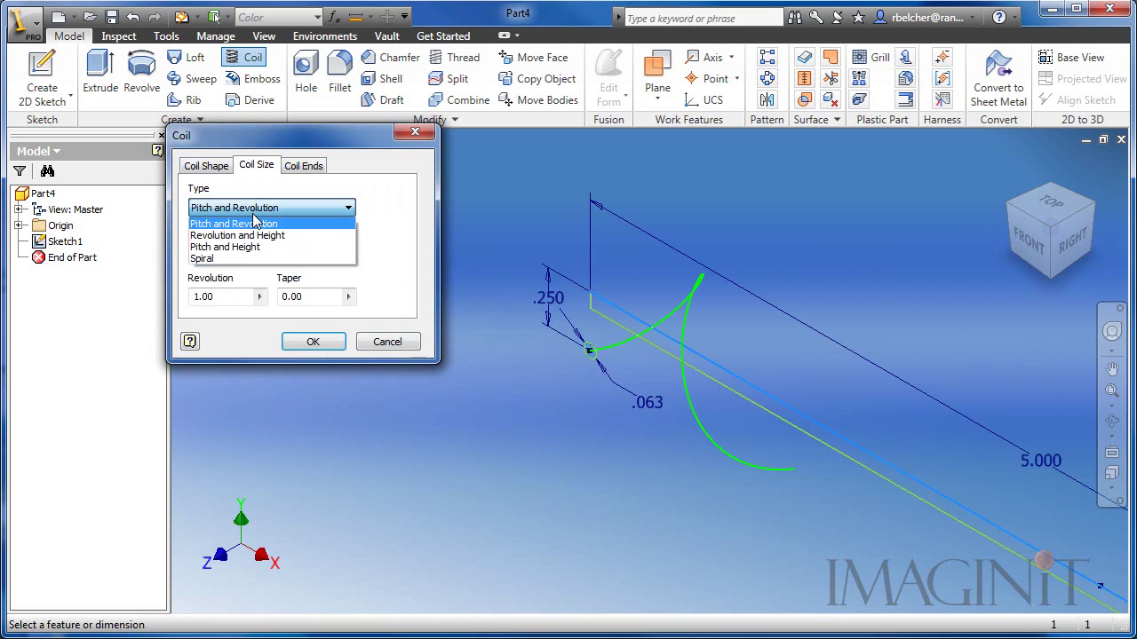
pyautogui.click(228, 236)
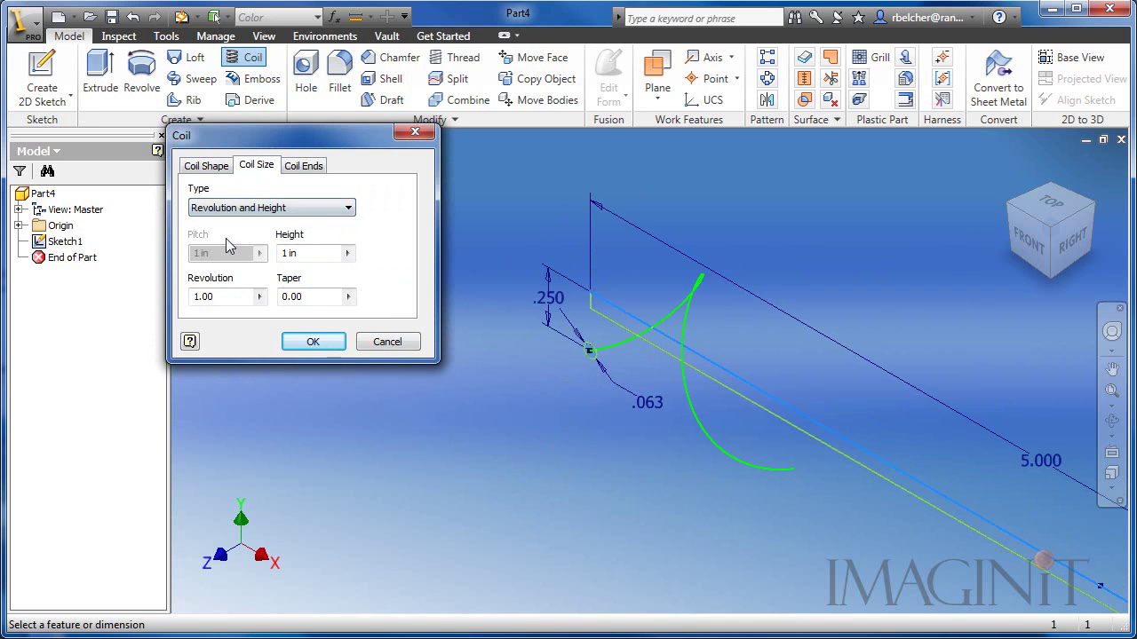
pyautogui.click(293, 253)
pyautogui.rightClick(300, 256)
pyautogui.click(351, 268)
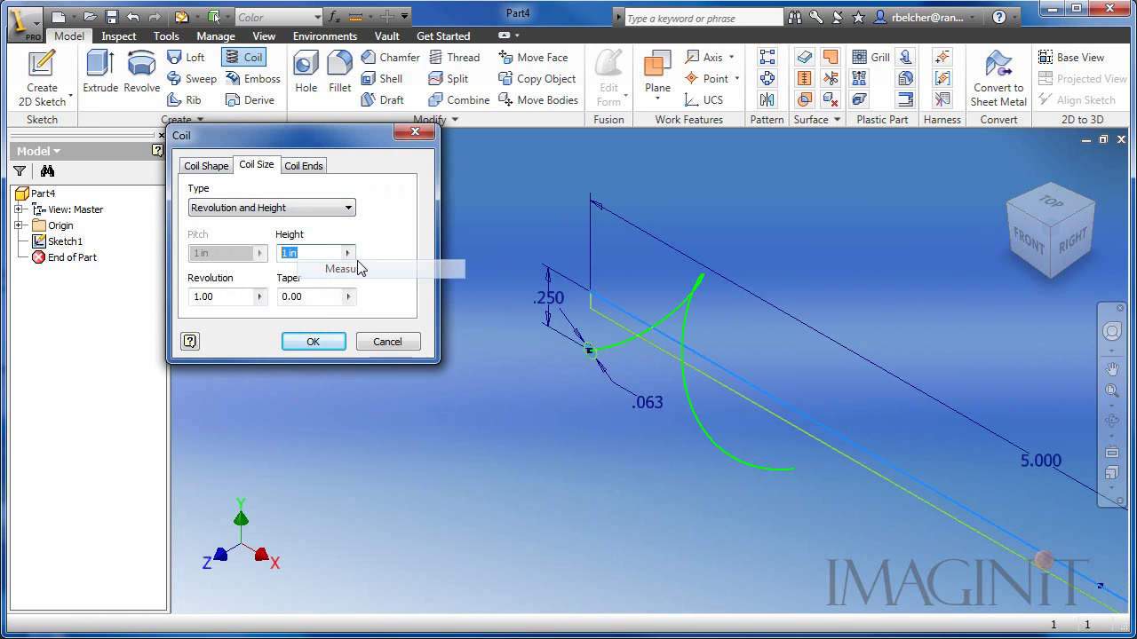
pyautogui.click(815, 419)
pyautogui.moveTo(812, 412)
pyautogui.mouseDown(button='middle')
pyautogui.moveTo(777, 390)
pyautogui.moveTo(675, 280)
pyautogui.mouseUp(button='middle')
pyautogui.click(227, 299)
pyautogui.click(227, 299)
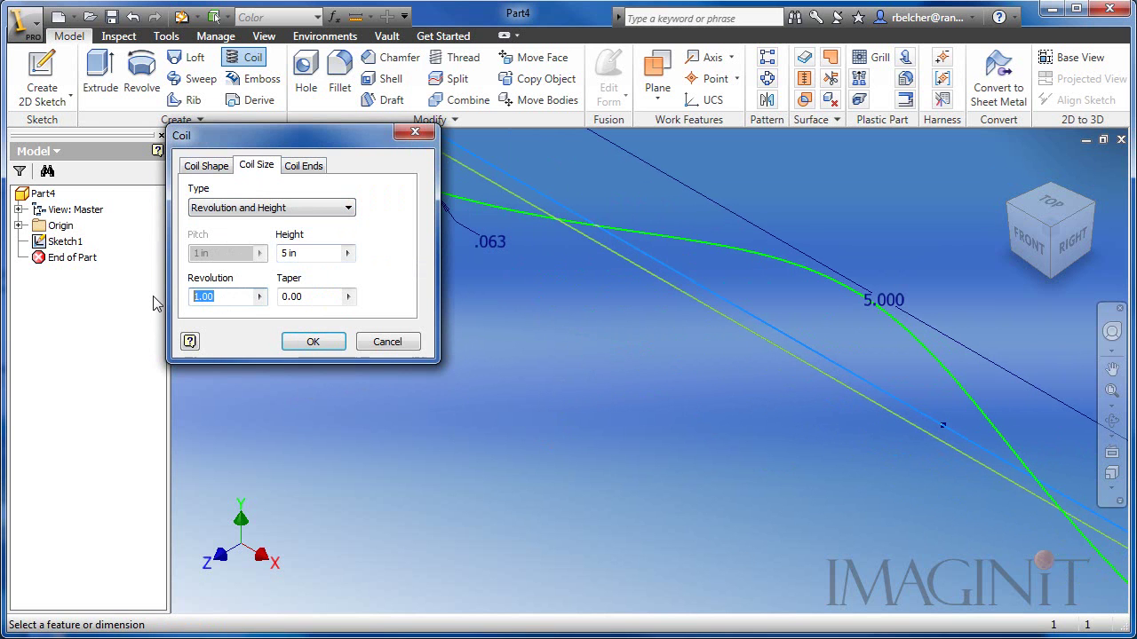
pyautogui.write('30')
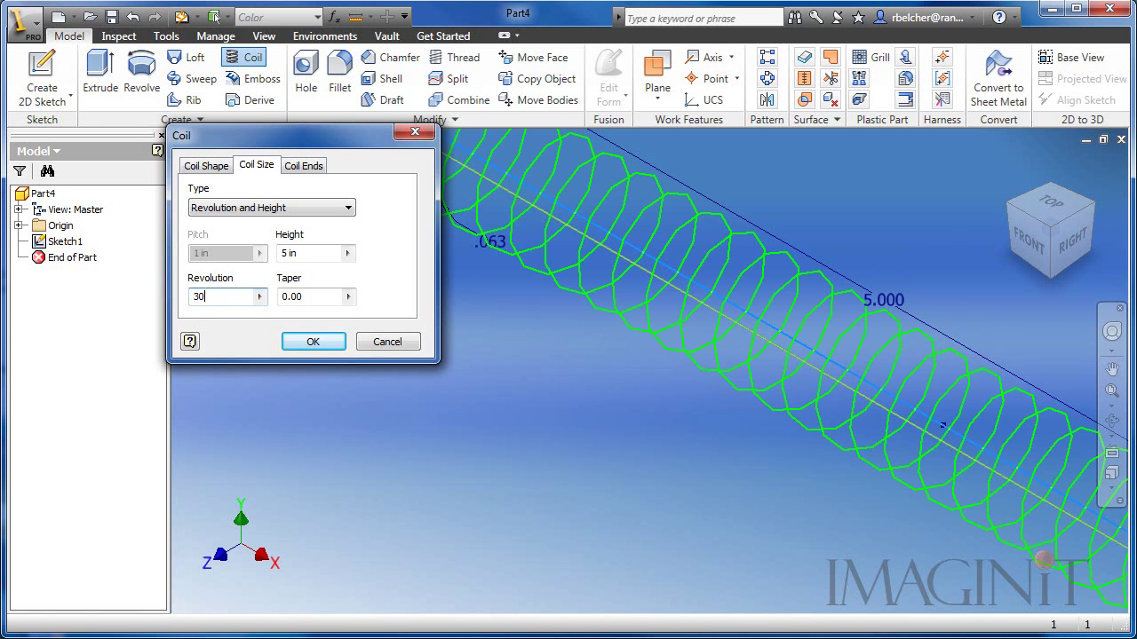
pyautogui.click(312, 341)
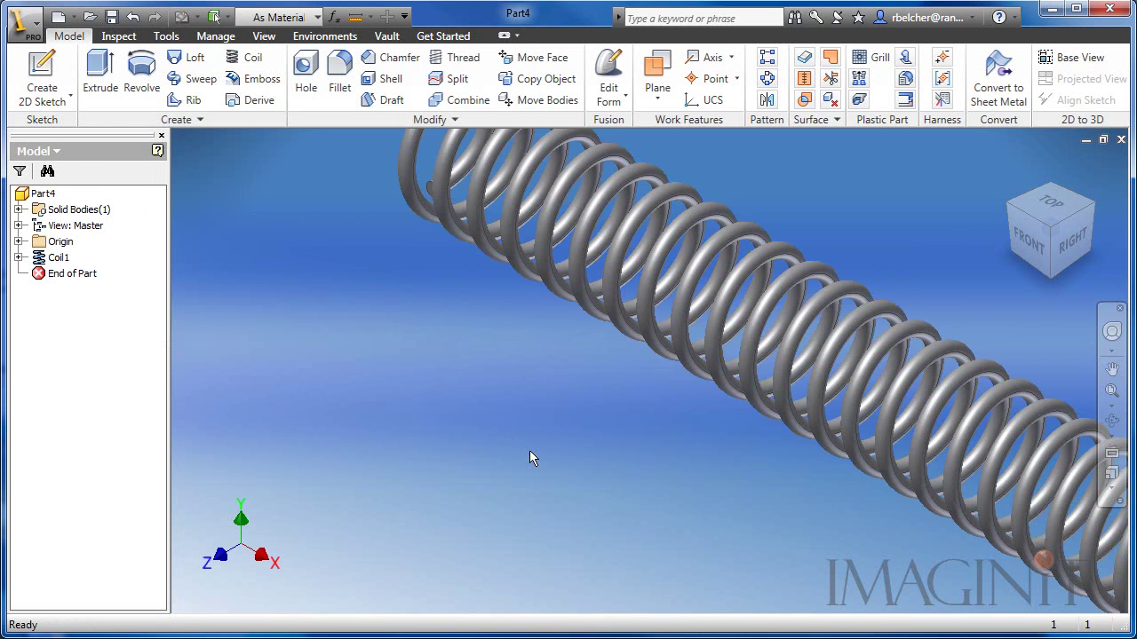
# Step: Fit the spring in view and share Sketch1 from under Coil1 in the browser
pyautogui.press('Home')
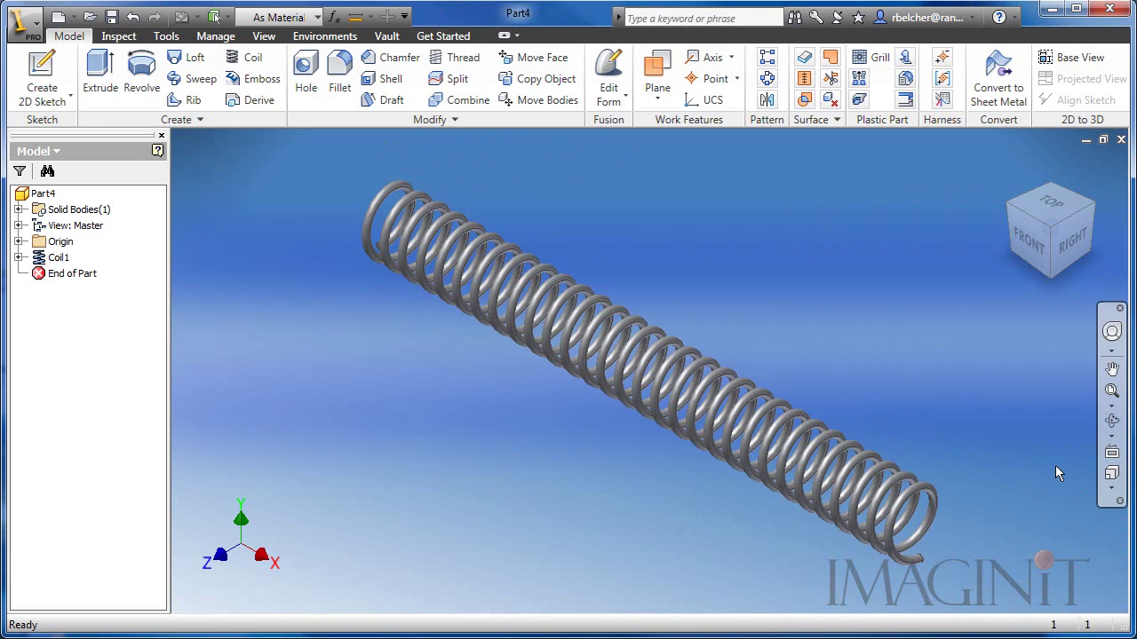
pyautogui.click(18, 258)
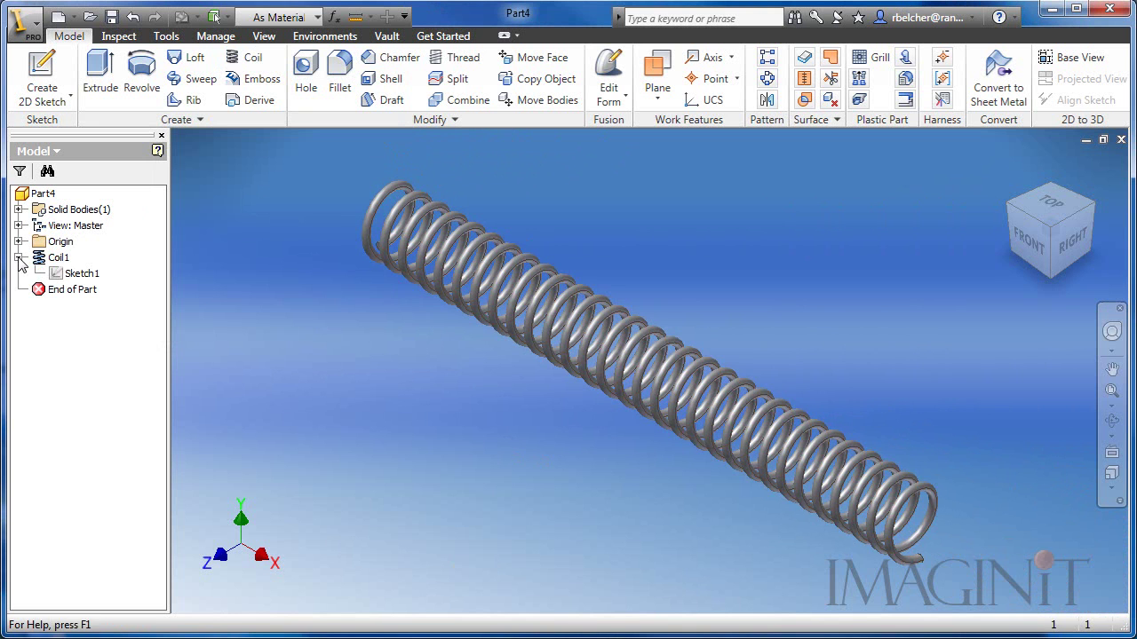
pyautogui.rightClick(74, 281)
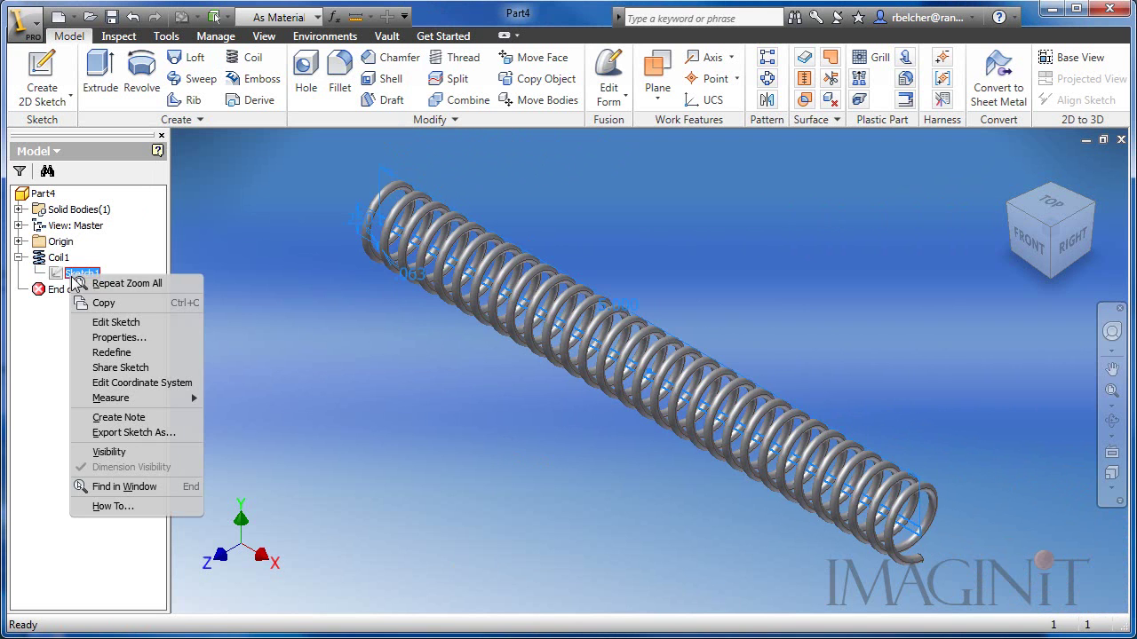
pyautogui.click(121, 367)
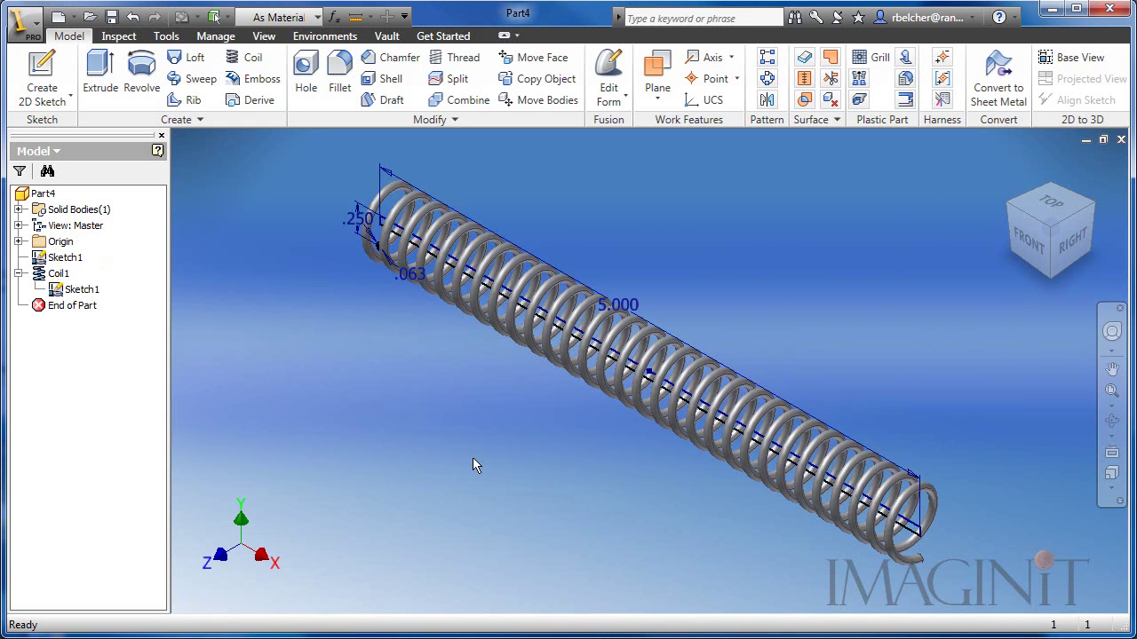
# Step: Extrude the rectangle profile symmetrically 0.125 in into a thin bar through the spring
pyautogui.press('e')
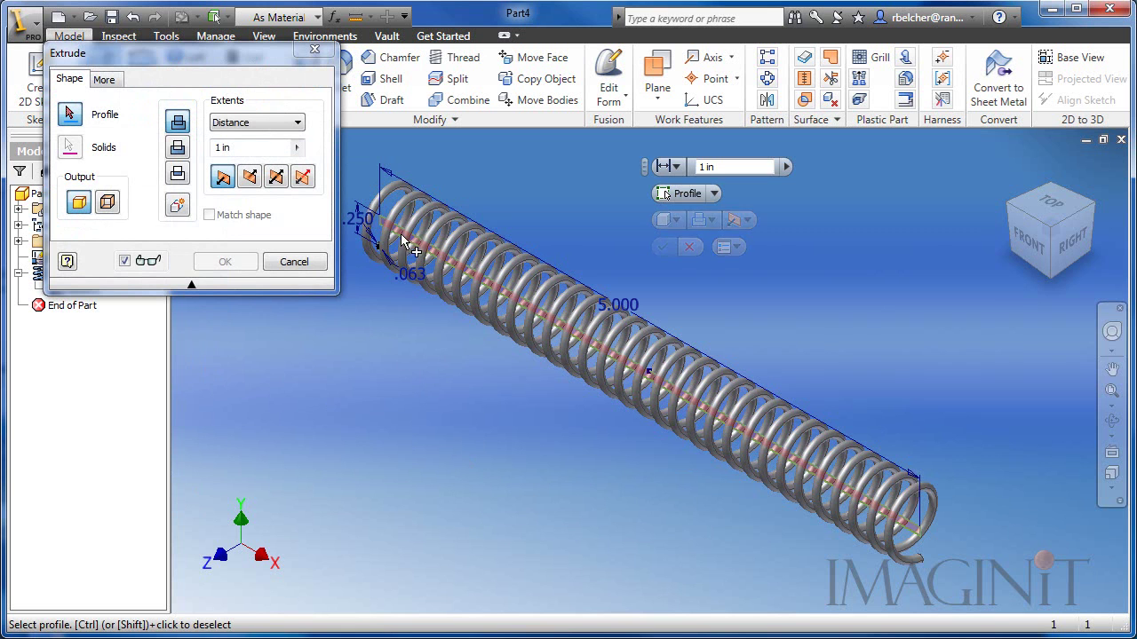
pyautogui.click(411, 244)
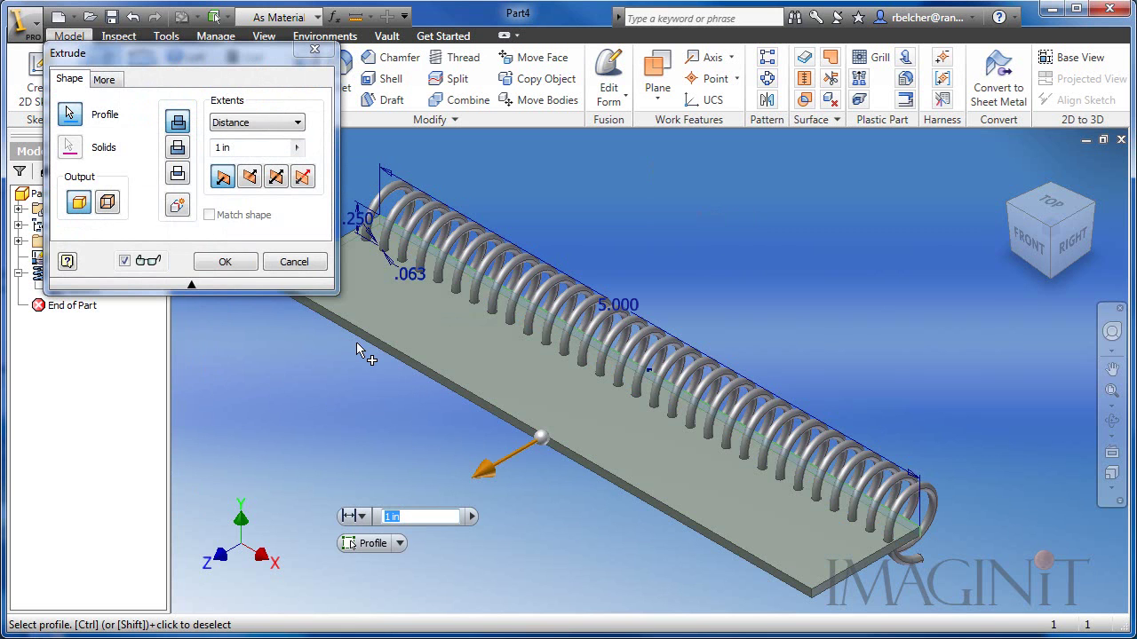
pyautogui.click(277, 177)
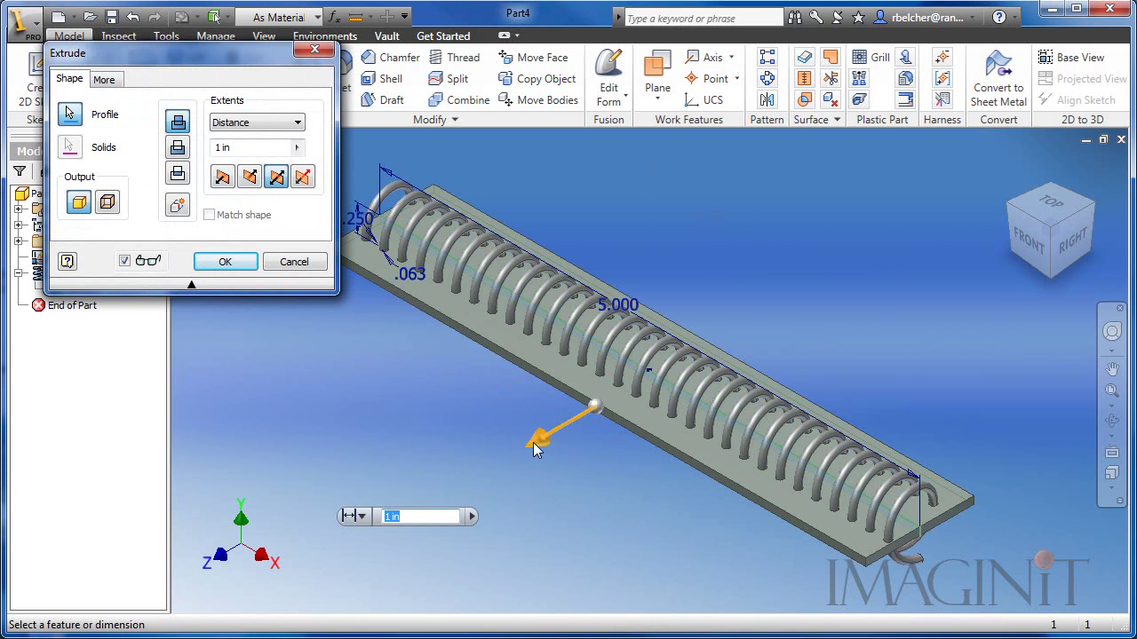
pyautogui.moveTo(582, 431)
pyautogui.mouseDown()
pyautogui.moveTo(597, 419)
pyautogui.moveTo(567, 431)
pyautogui.mouseUp()
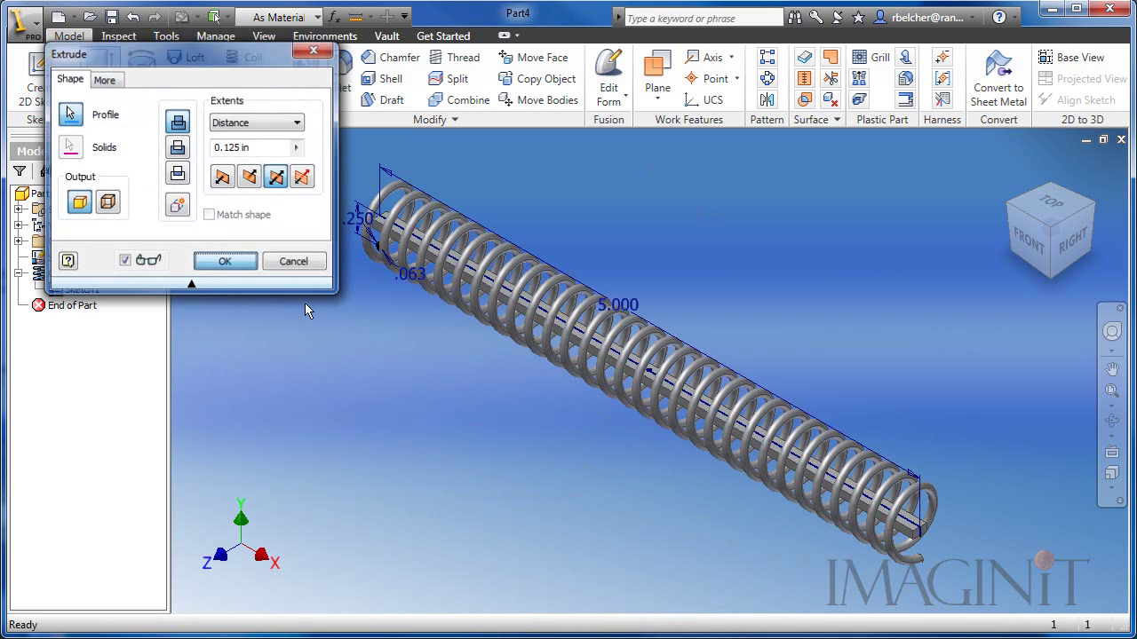
pyautogui.click(224, 261)
pyautogui.rightClick(82, 290)
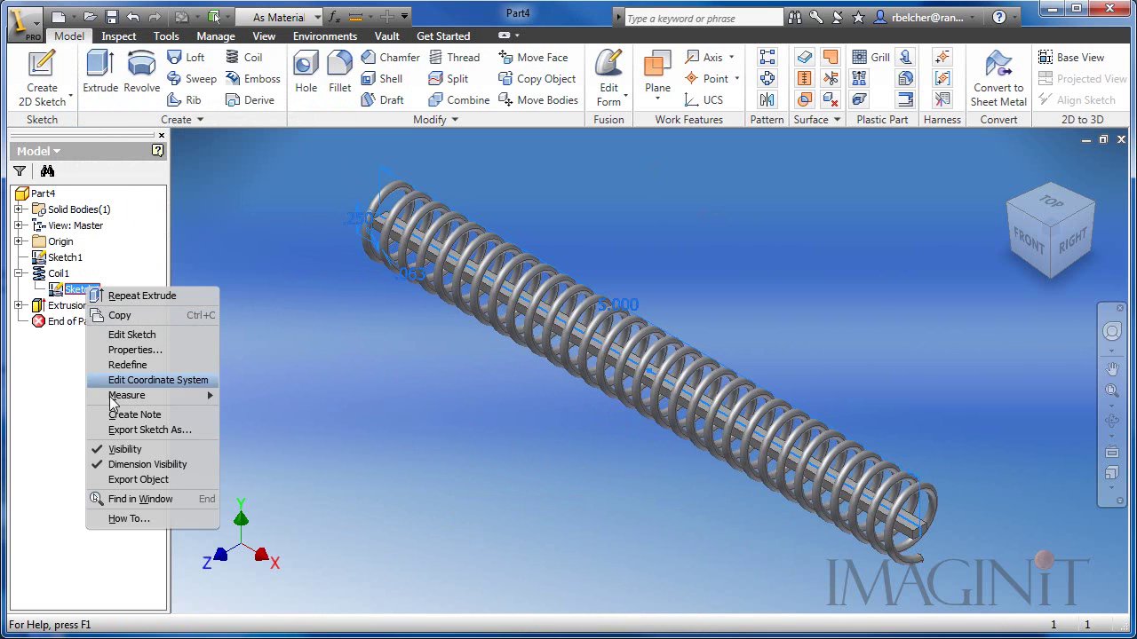
# Step: Hide Sketch1 and start a new 2D sketch on the strip's flat face
pyautogui.click(129, 449)
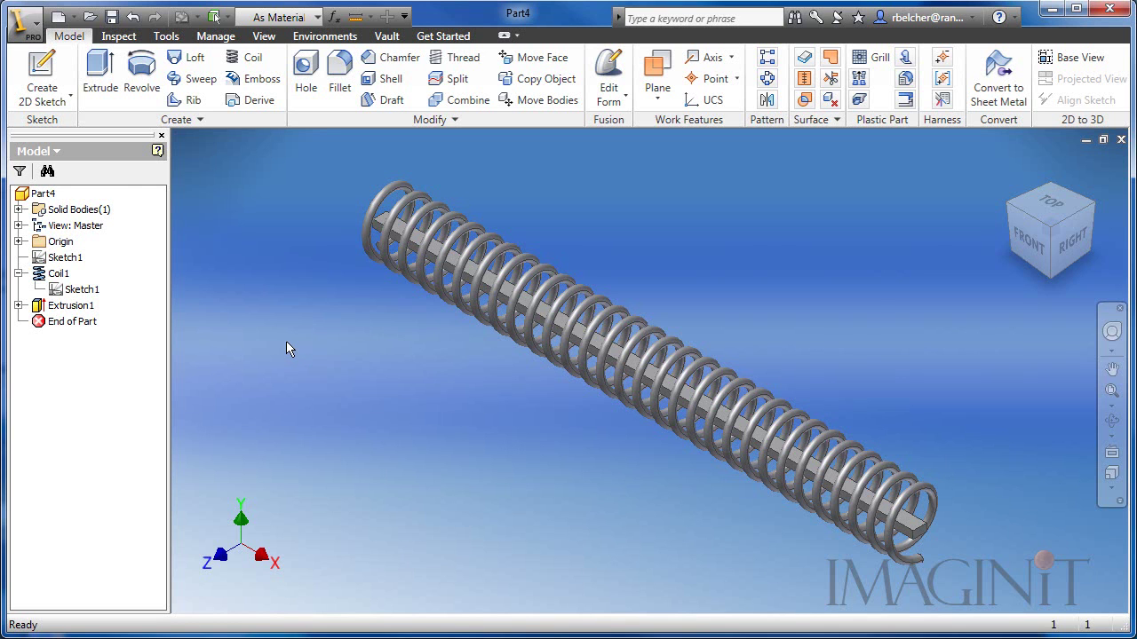
pyautogui.click(53, 73)
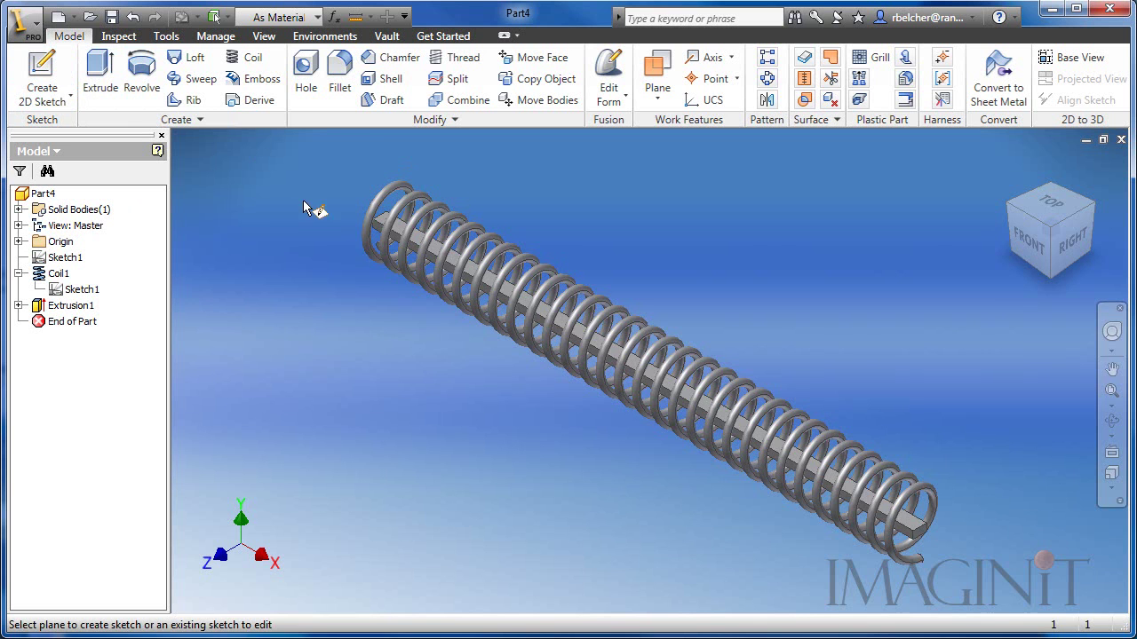
pyautogui.scroll(3, 384, 271)
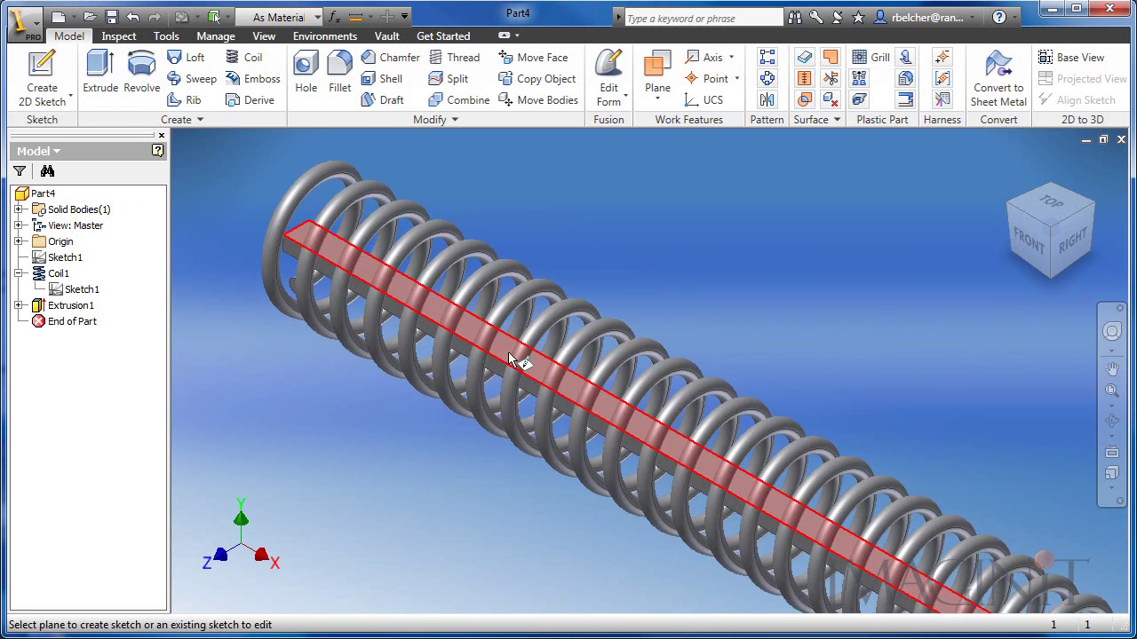
pyautogui.click(510, 353)
pyautogui.scroll(-2, 393, 476)
pyautogui.scroll(-2, 376, 482)
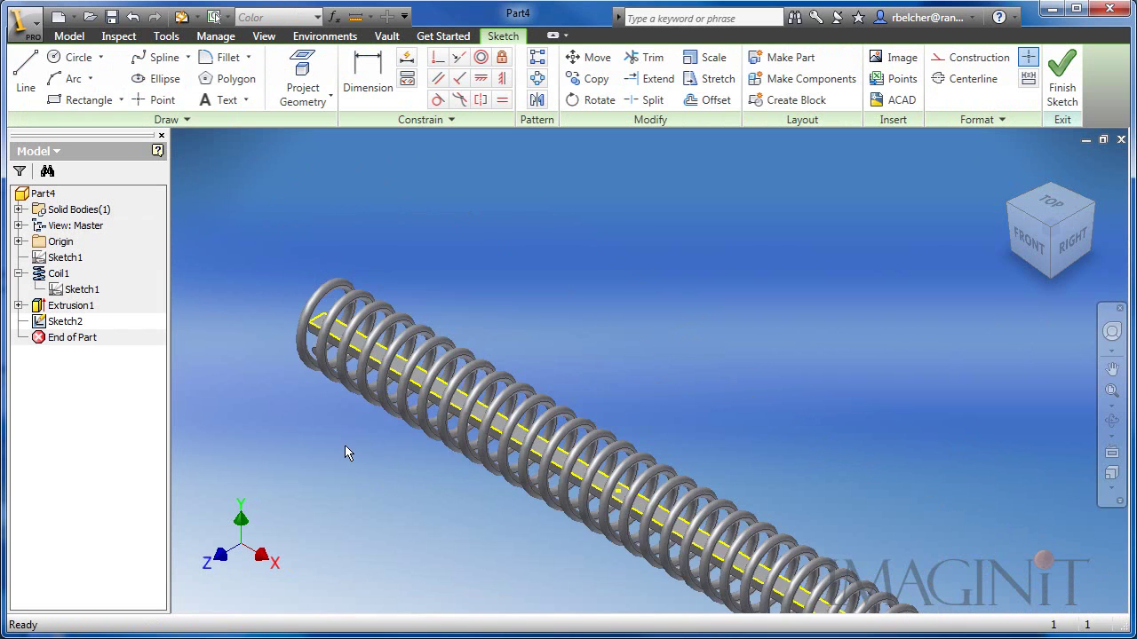
# Step: Orient the sketch to a top view with the spring lying horizontal
pyautogui.press('F2')
pyautogui.click(1023, 197)
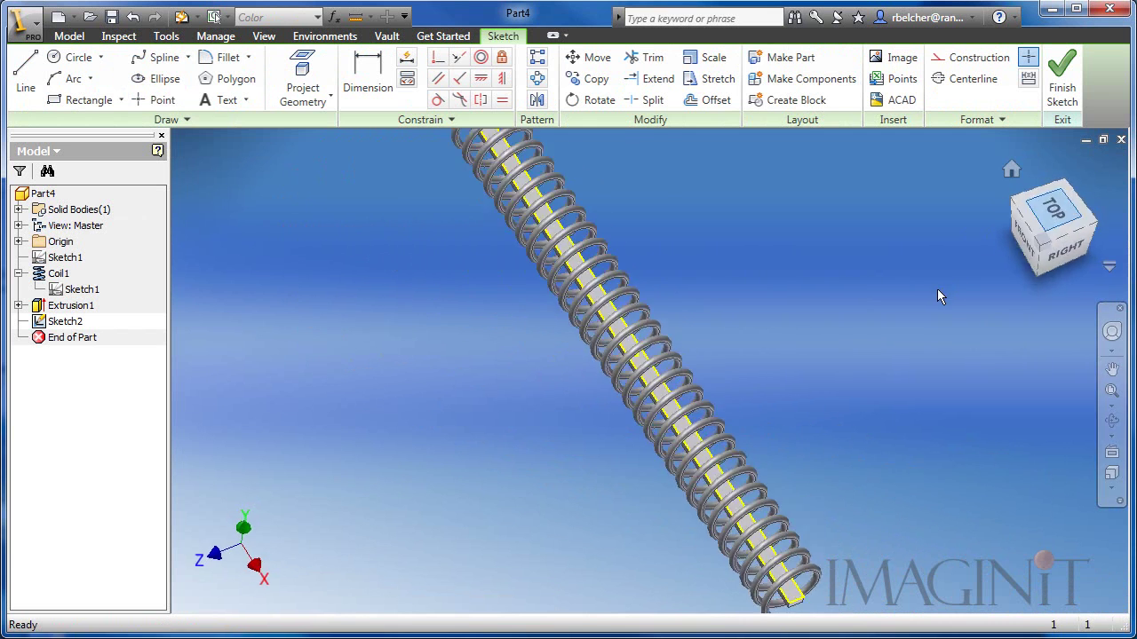
pyautogui.click(1023, 198)
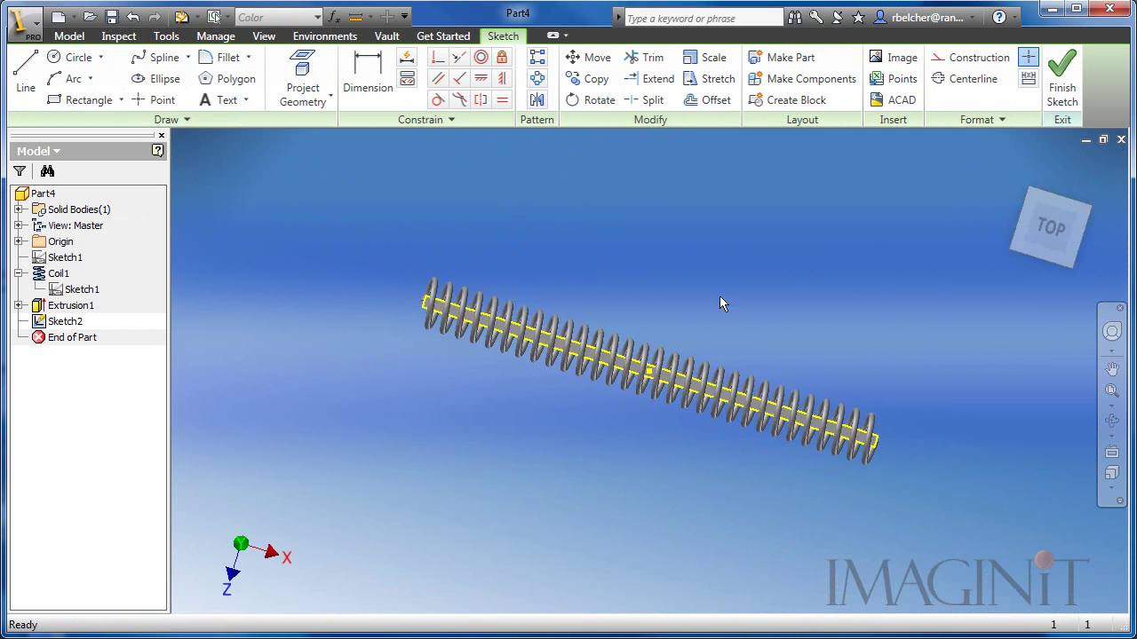
pyautogui.moveTo(704, 320); pyautogui.dragTo(627, 264, button='middle')
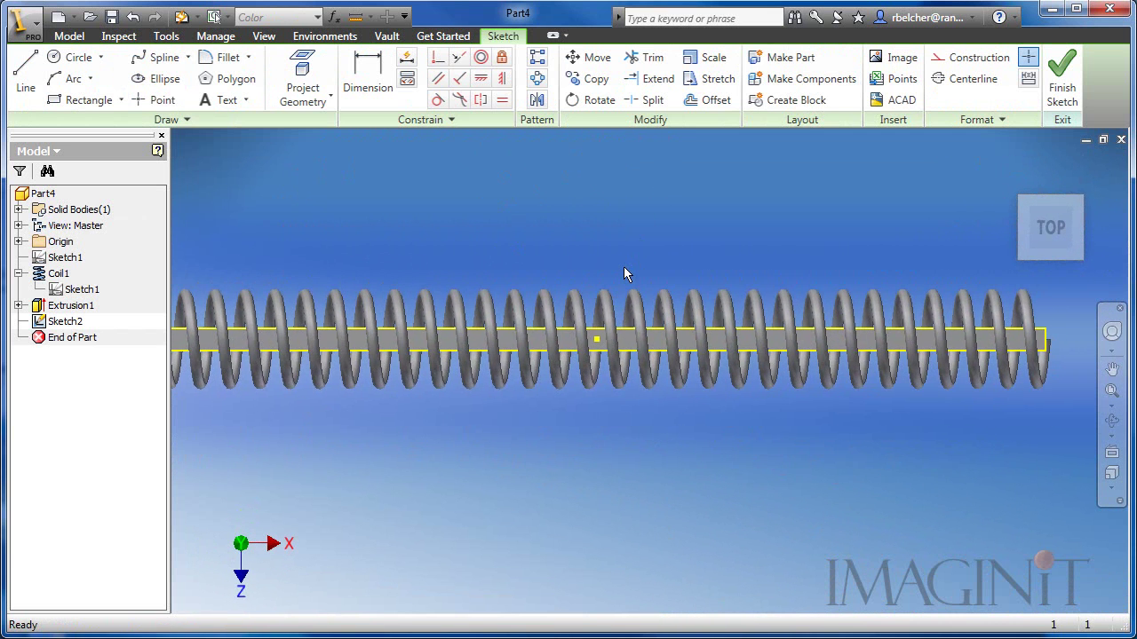
pyautogui.click(27, 71)
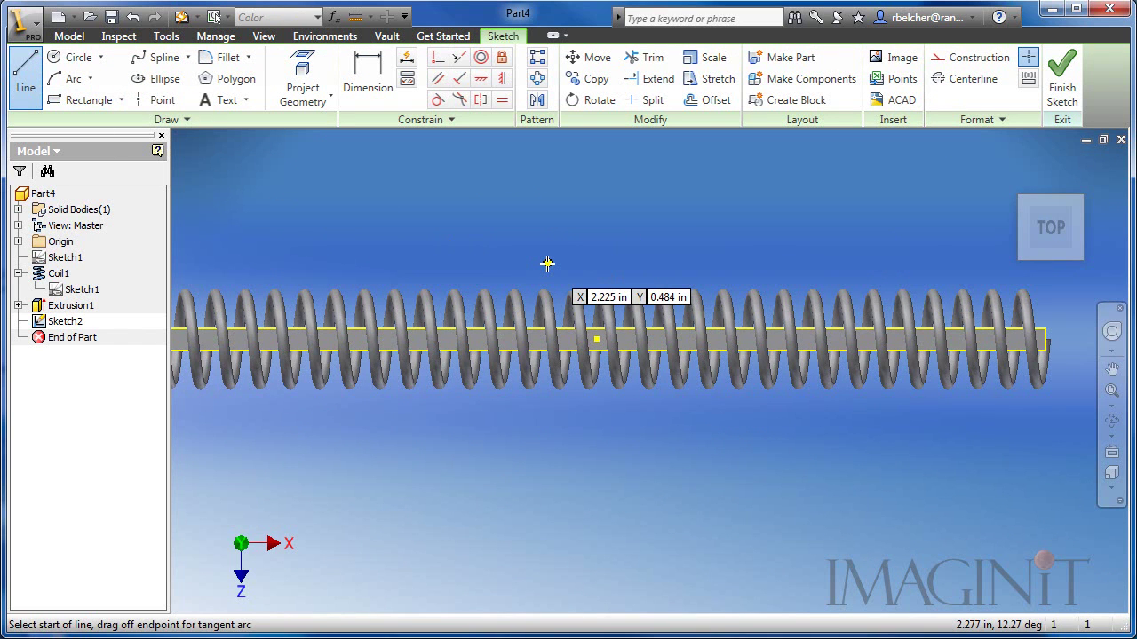
# Step: Draw a vertical line across the spring's middle, then finish Sketch2 from an angled view
pyautogui.click(595, 212)
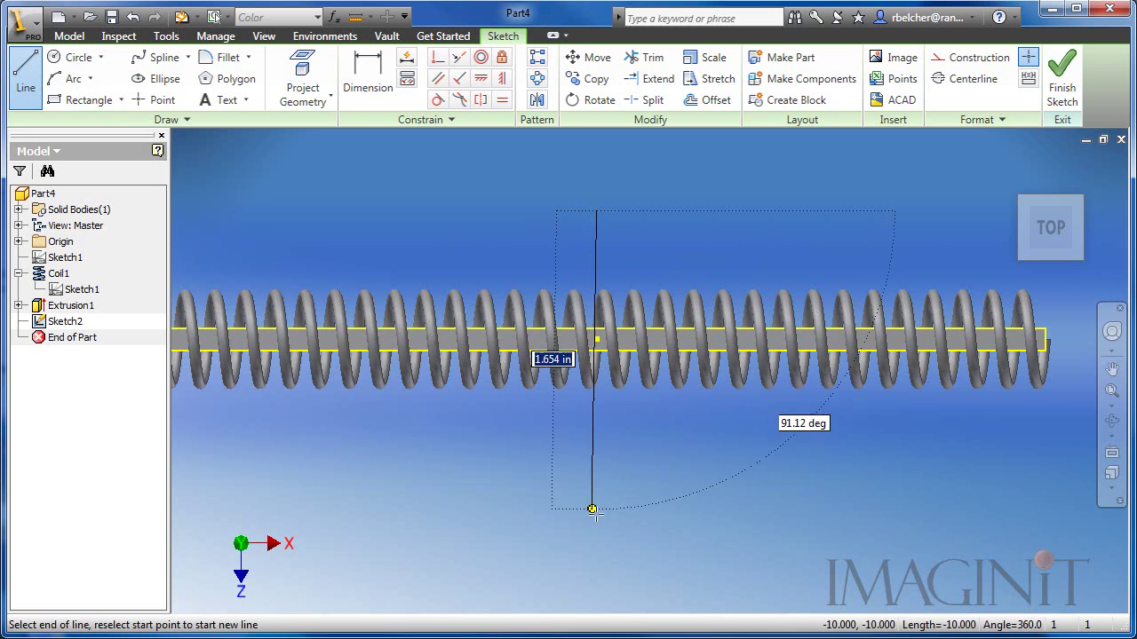
pyautogui.click(597, 517)
pyautogui.rightClick(482, 471)
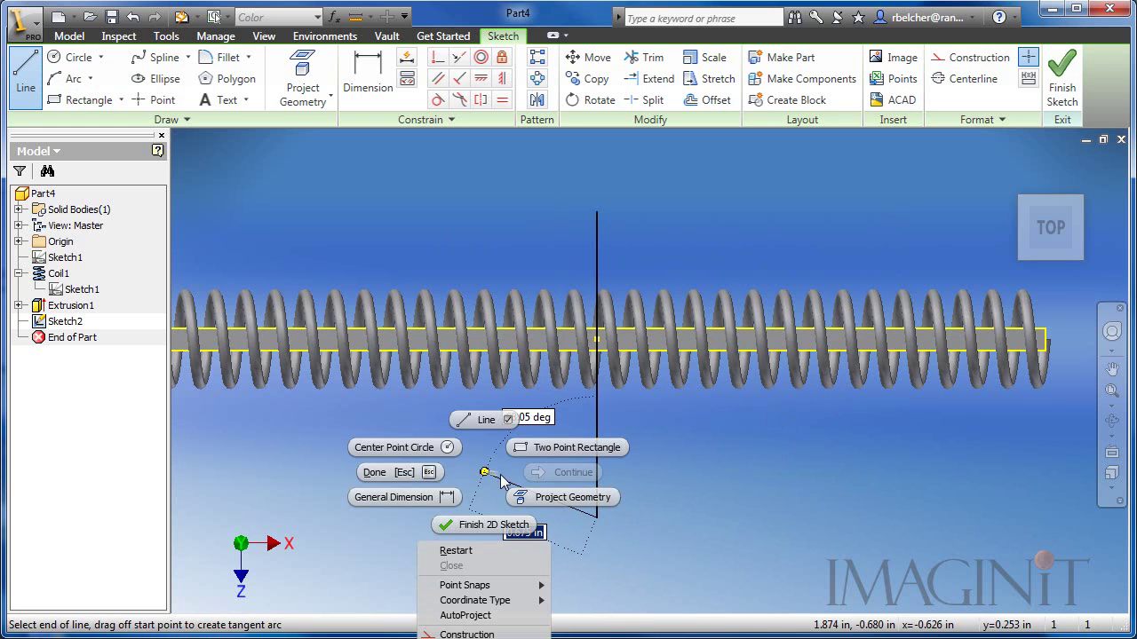
pyautogui.click(389, 470)
pyautogui.moveTo(472, 461); pyautogui.dragTo(468, 467, button='middle')
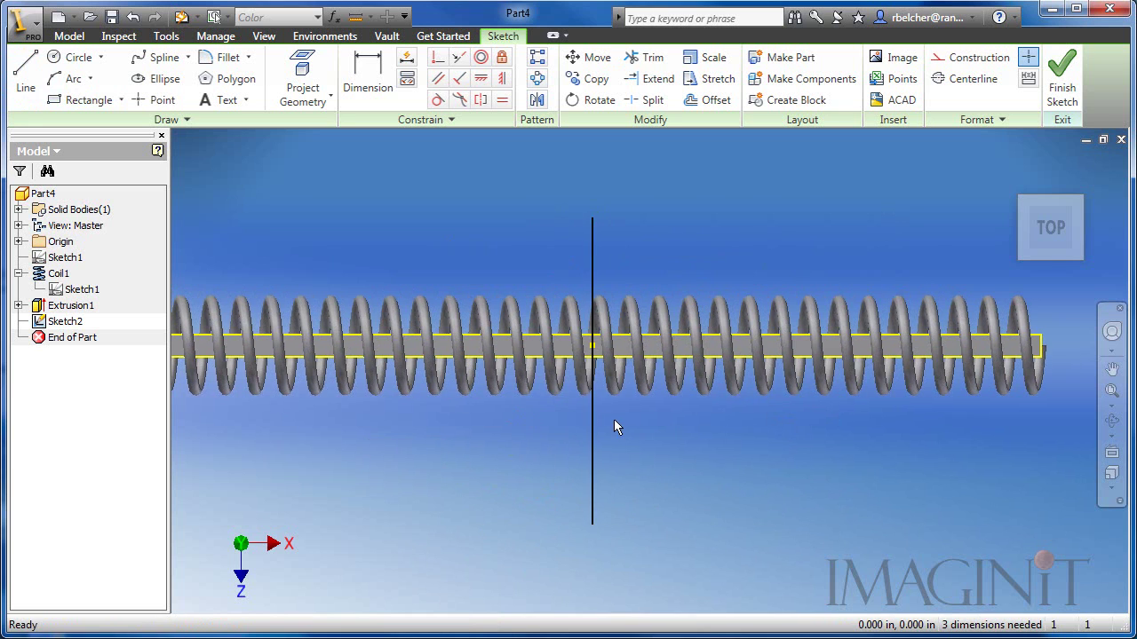
pyautogui.moveTo(651, 482)
pyautogui.keyDown('shift'); pyautogui.mouseDown(button='middle')
pyautogui.moveTo(667, 449)
pyautogui.moveTo(647, 424)
pyautogui.moveTo(627, 426)
pyautogui.moveTo(628, 447)
pyautogui.moveTo(640, 436)
pyautogui.moveTo(660, 444)
pyautogui.moveTo(662, 470)
pyautogui.moveTo(684, 462)
pyautogui.moveTo(612, 421)
pyautogui.moveTo(627, 447)
pyautogui.mouseUp(button='middle'); pyautogui.keyUp('shift')
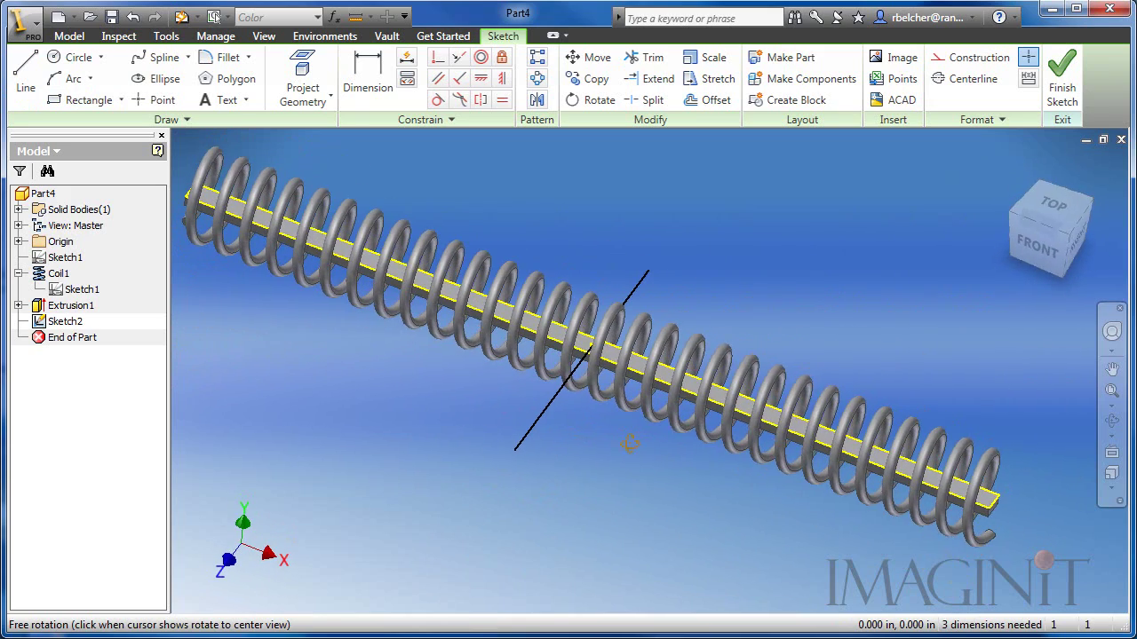
pyautogui.moveTo(1070, 178)
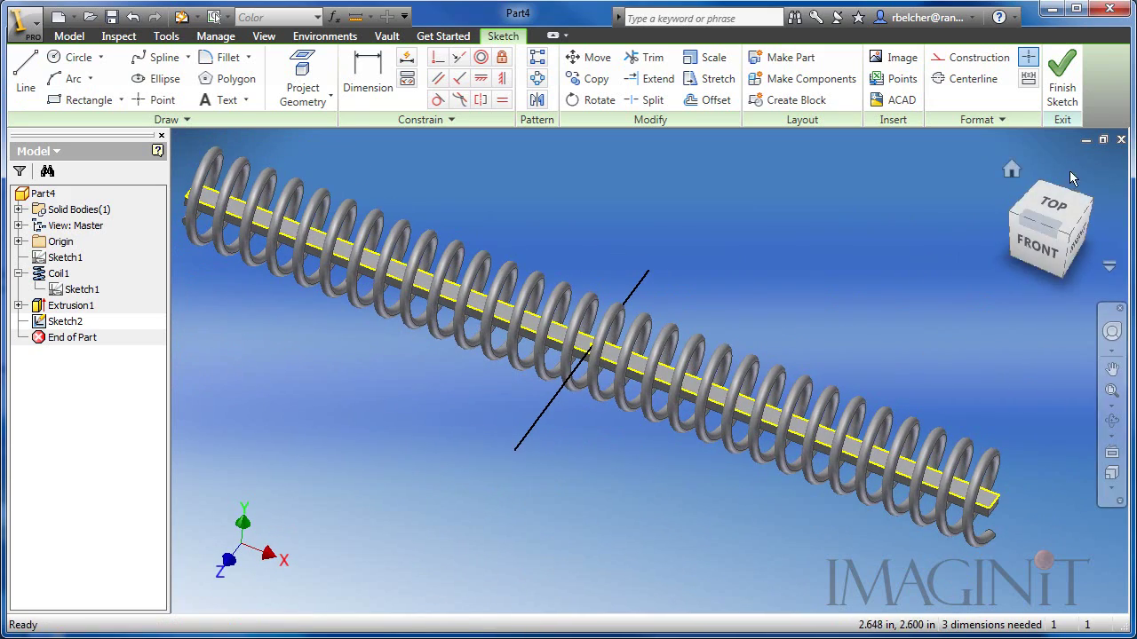
pyautogui.click(1062, 73)
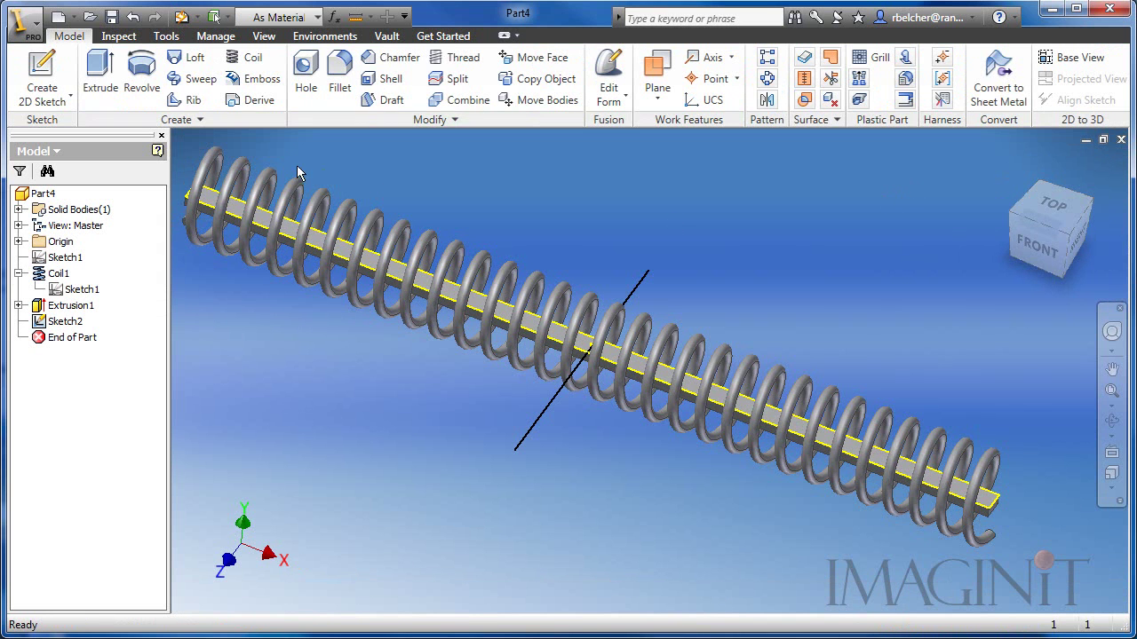
# Step: Try a Bend Part on the sketch line, cancel it, and reopen Sketch2 for editing
pyautogui.click(448, 119)
pyautogui.click(330, 142)
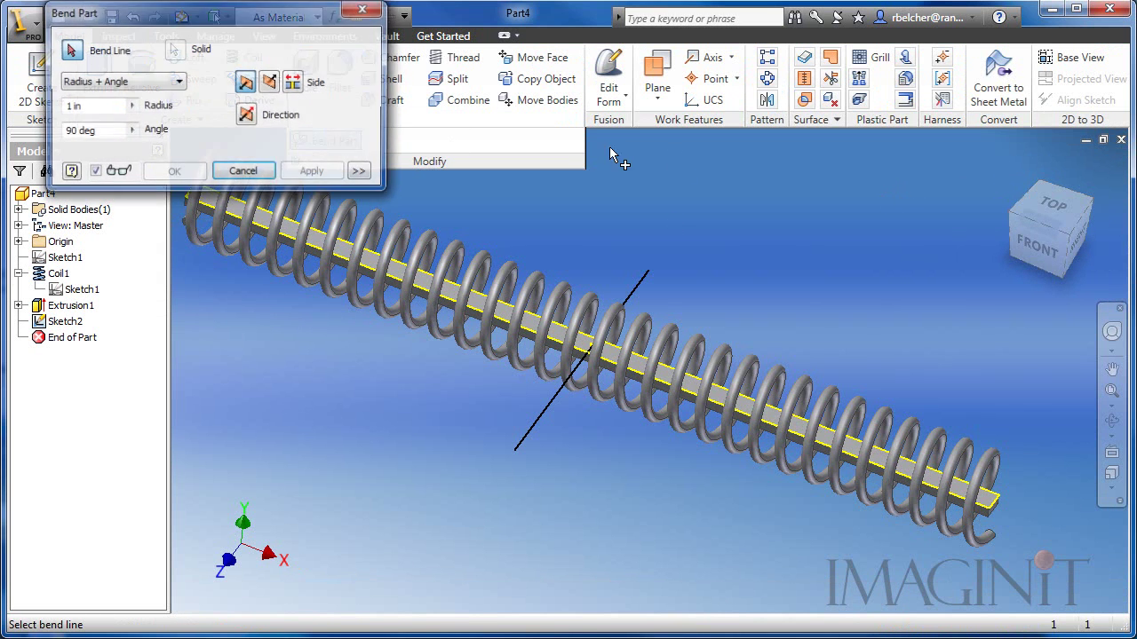
pyautogui.click(641, 282)
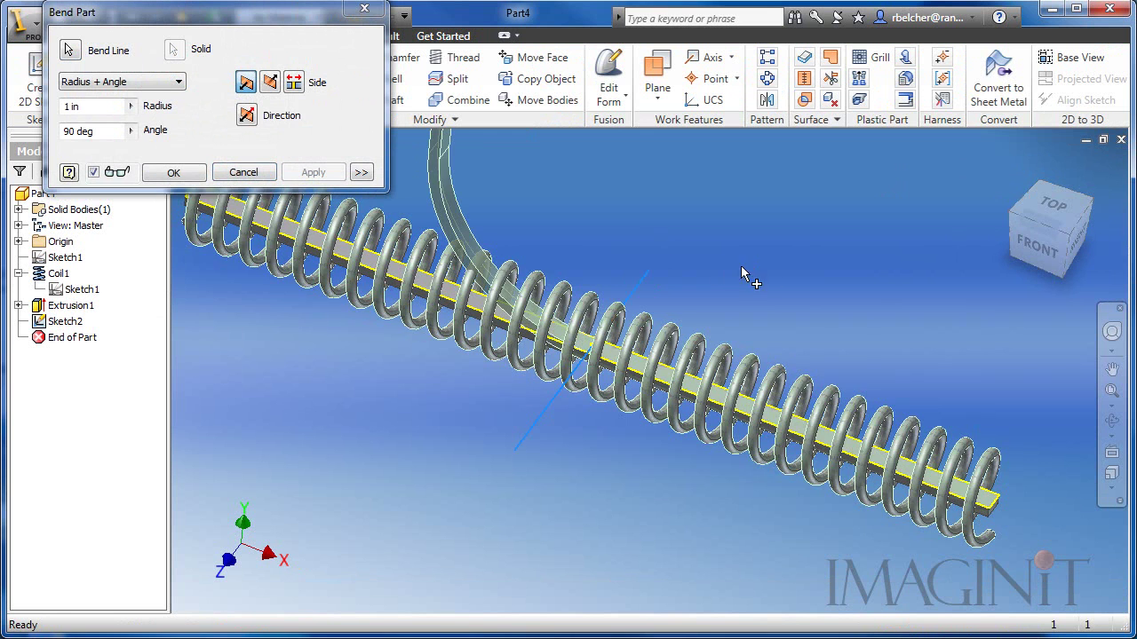
pyautogui.moveTo(741, 266); pyautogui.dragTo(666, 342, button='middle')
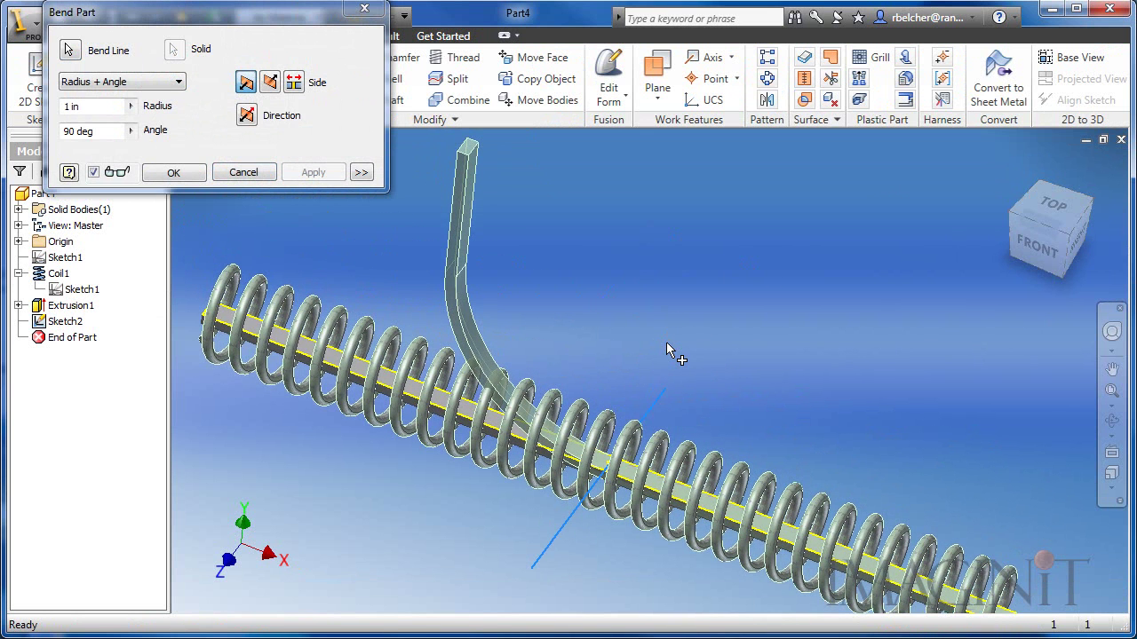
pyautogui.click(244, 173)
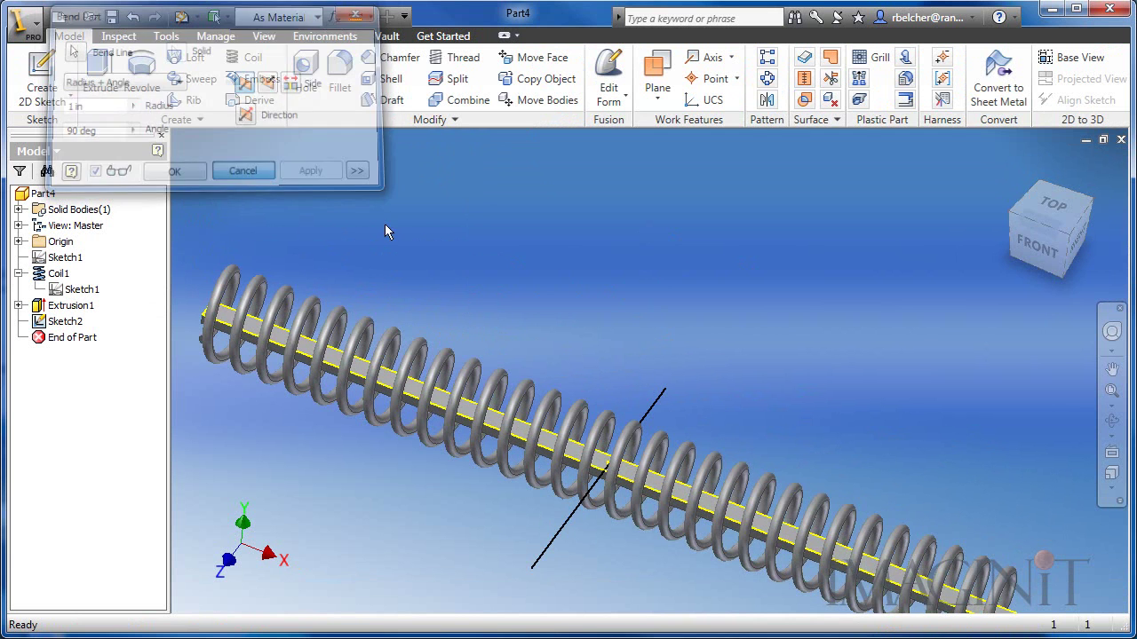
pyautogui.doubleClick(65, 321)
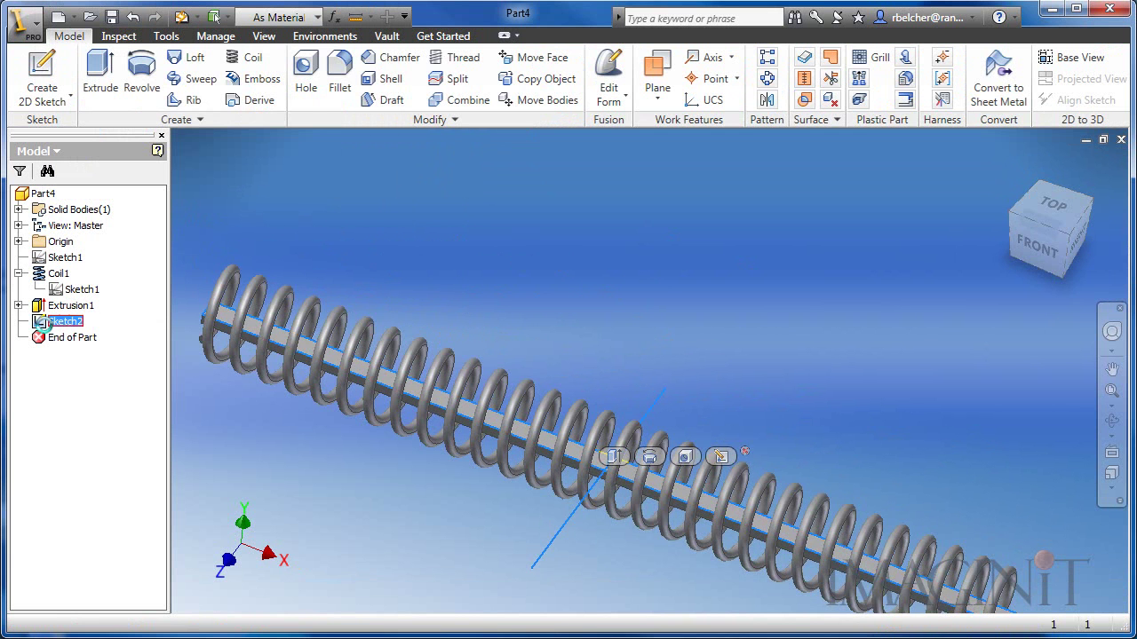
# Step: In top view, drag the bend line to the coil's midpoint, finish Sketch2 and return to Home view
pyautogui.click(1054, 220)
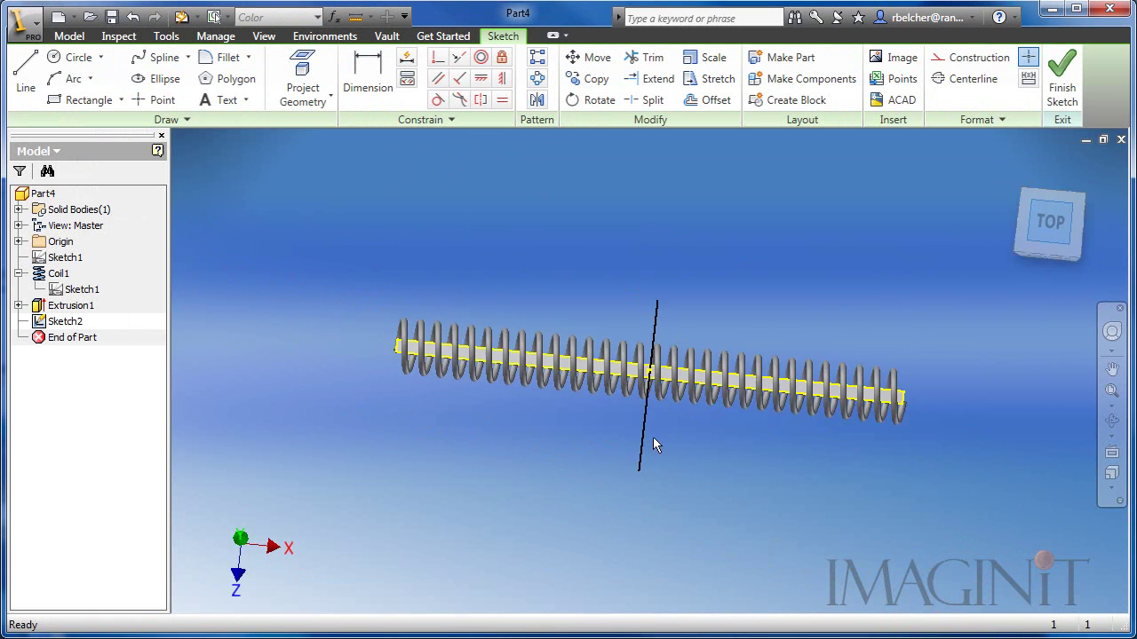
pyautogui.scroll(5, 675, 435)
pyautogui.moveTo(668, 393); pyautogui.dragTo(663, 506, button='middle')
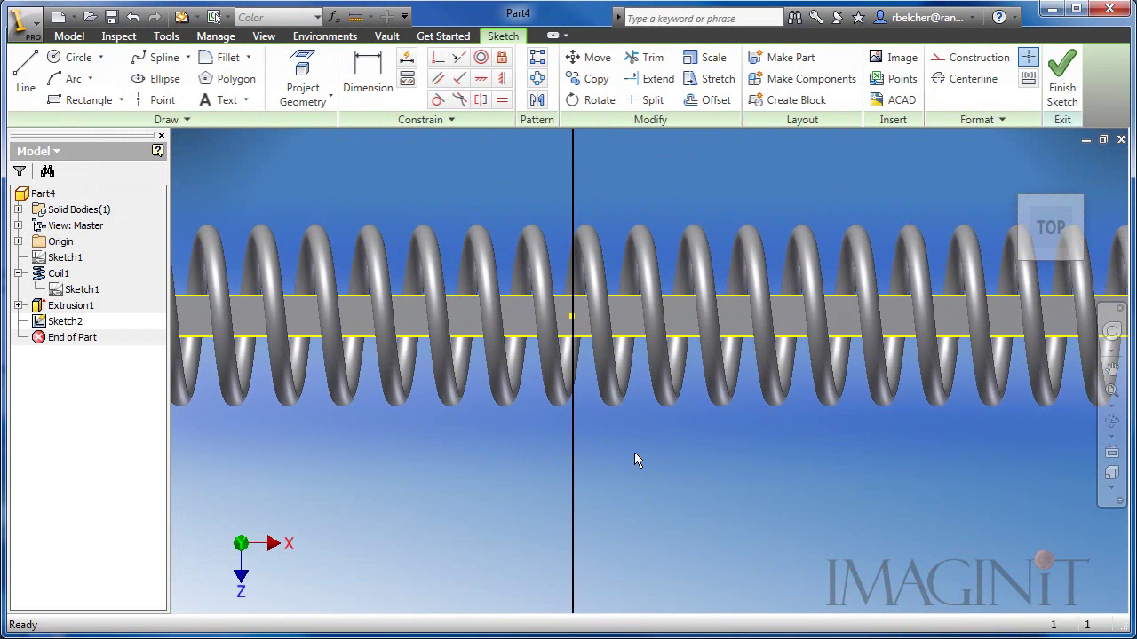
pyautogui.moveTo(573, 441); pyautogui.dragTo(585, 441)
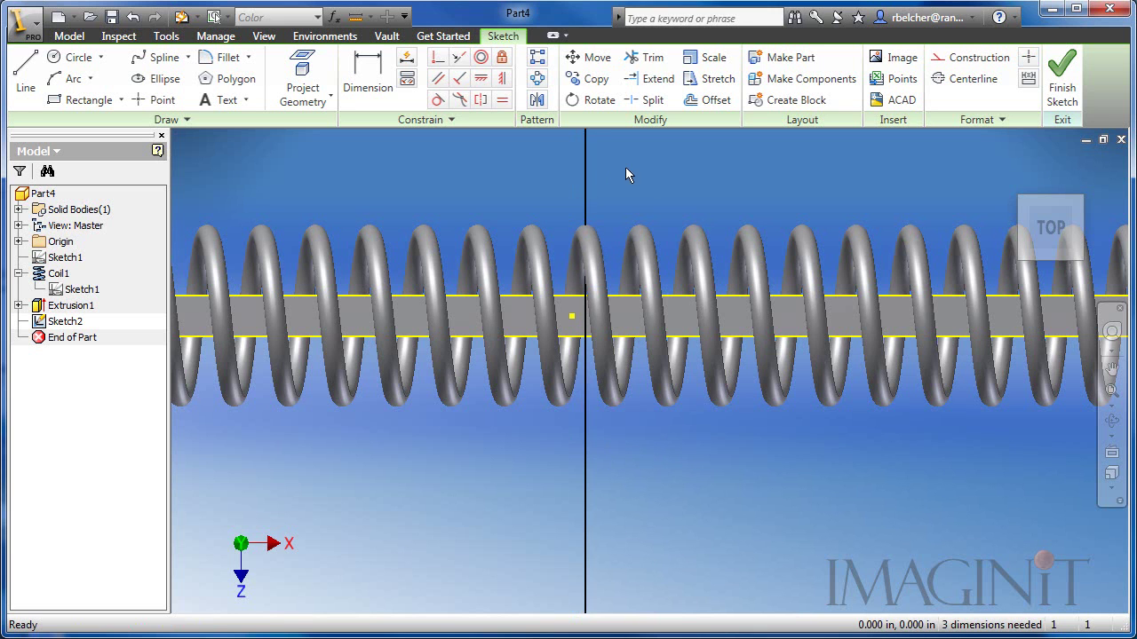
pyautogui.click(595, 219)
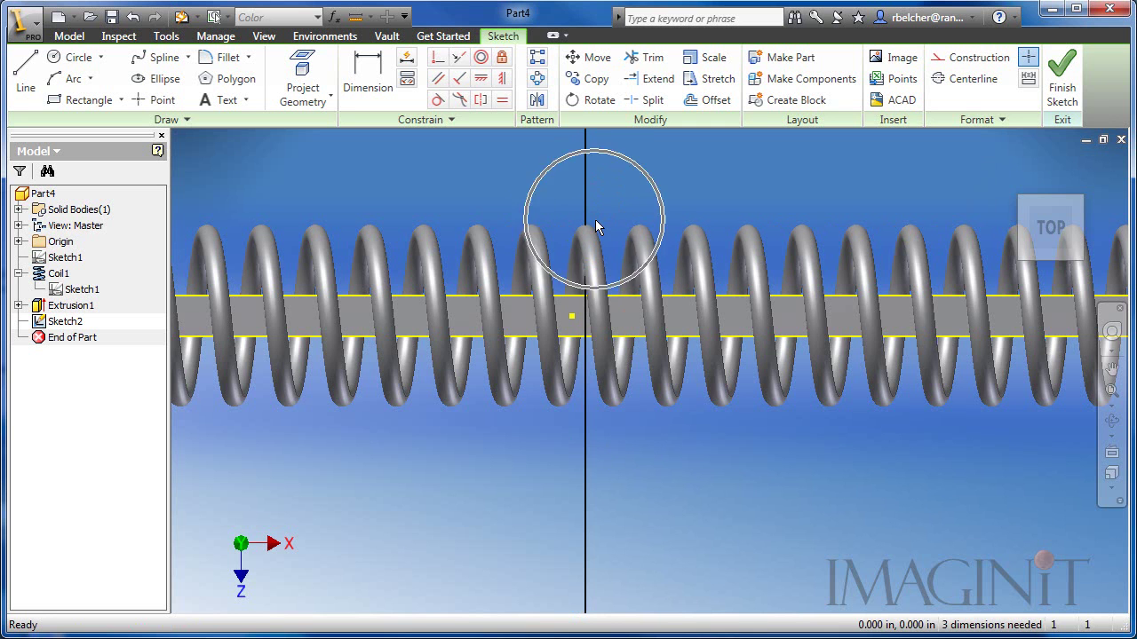
pyautogui.click(1062, 78)
pyautogui.click(1013, 168)
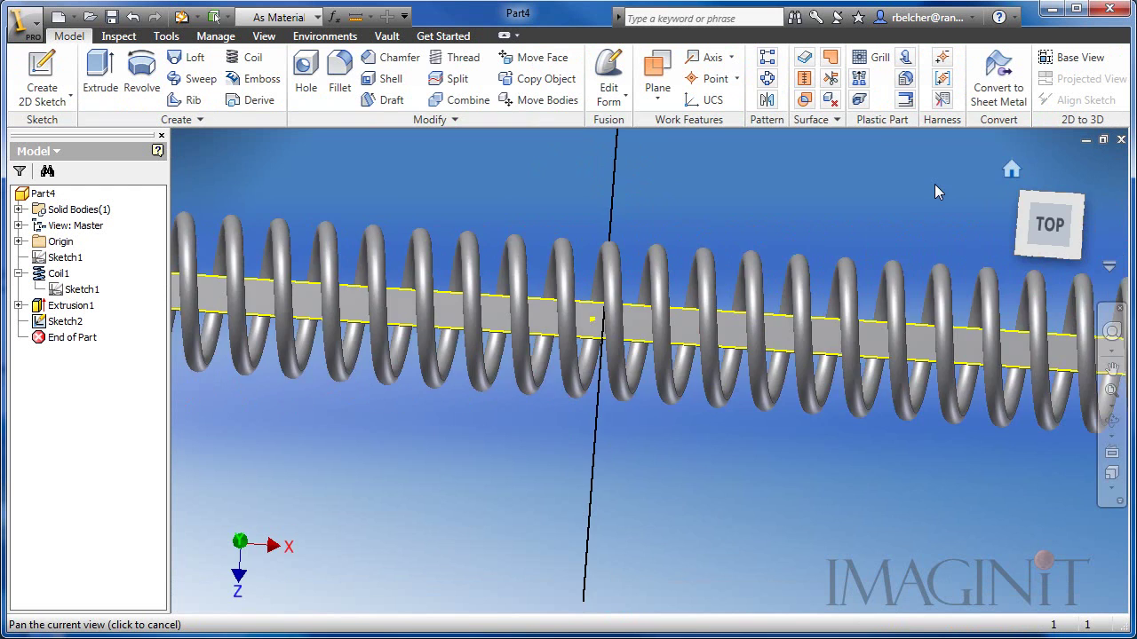
# Step: Bend the part at the sketch line with a 3 in radius, symmetric to both sides
pyautogui.click(453, 121)
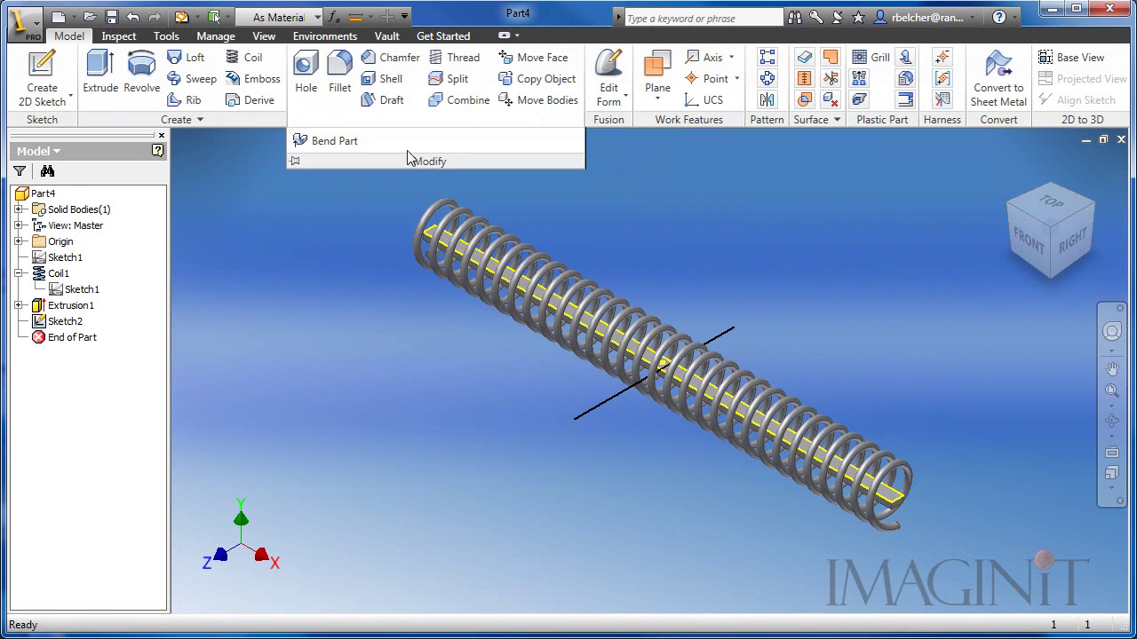
pyautogui.click(329, 142)
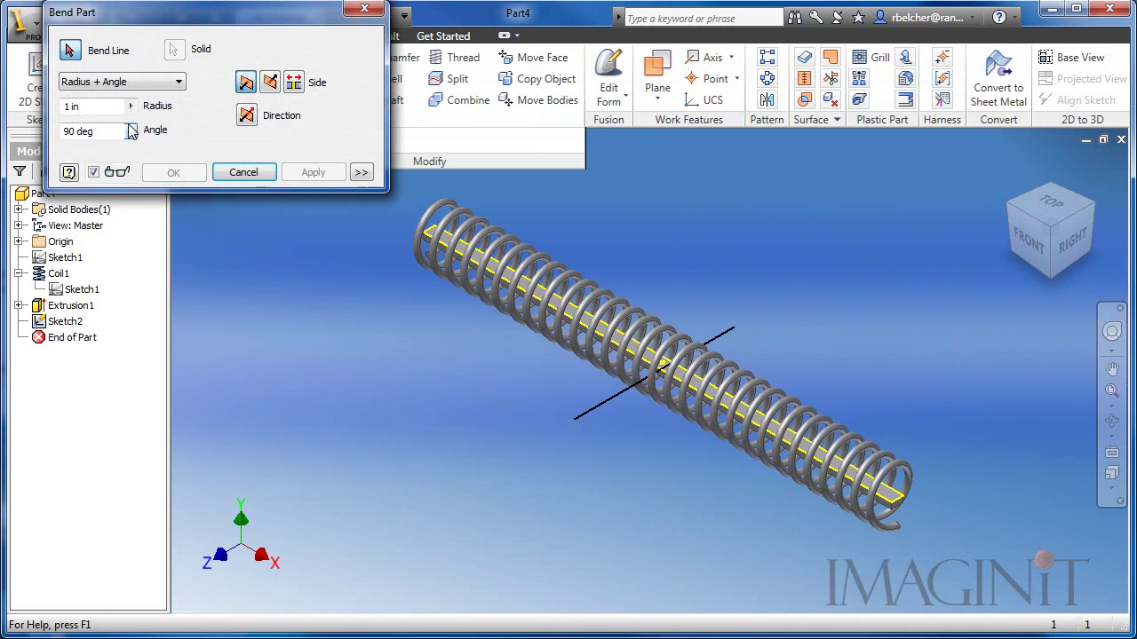
pyautogui.click(723, 343)
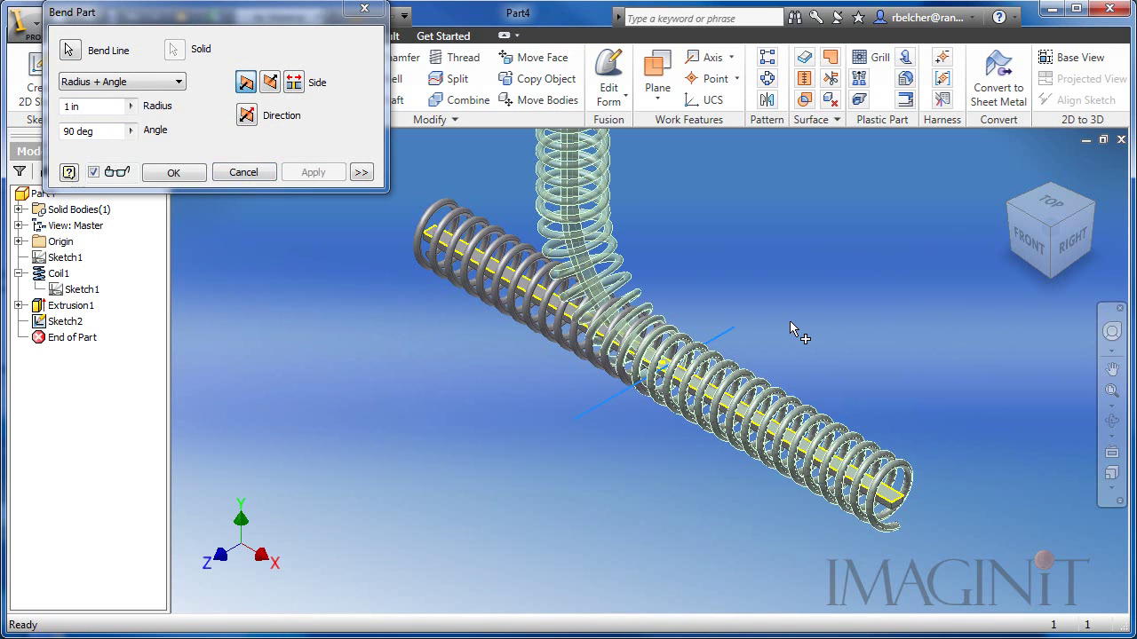
pyautogui.moveTo(222, 10); pyautogui.dragTo(225, 78)
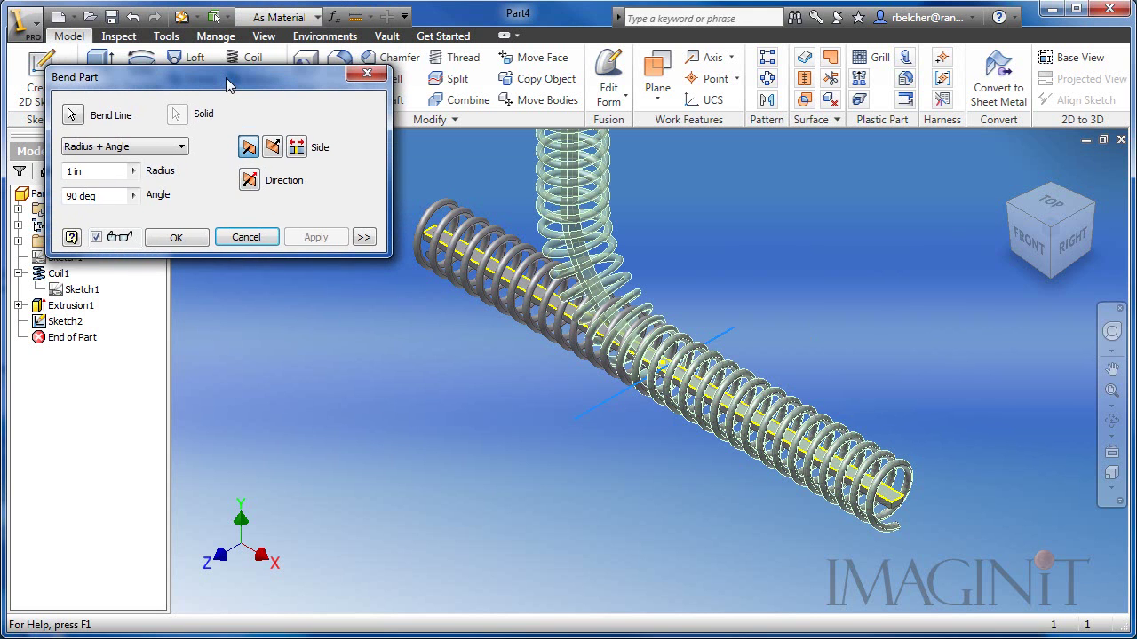
pyautogui.click(111, 174)
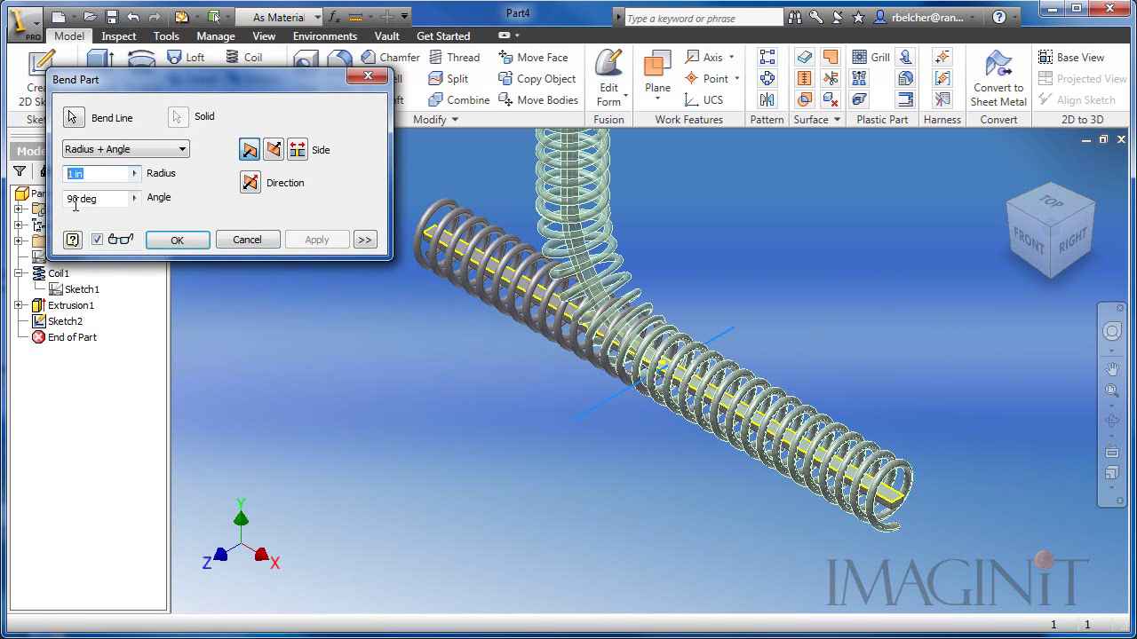
pyautogui.write('3')
pyautogui.click(298, 151)
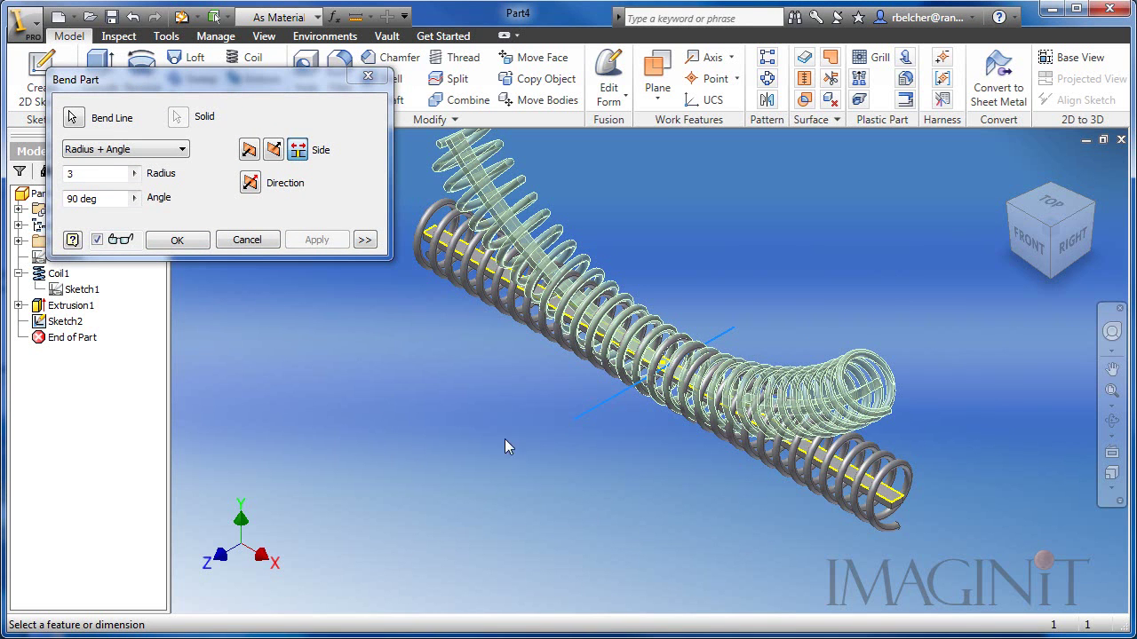
pyautogui.click(177, 240)
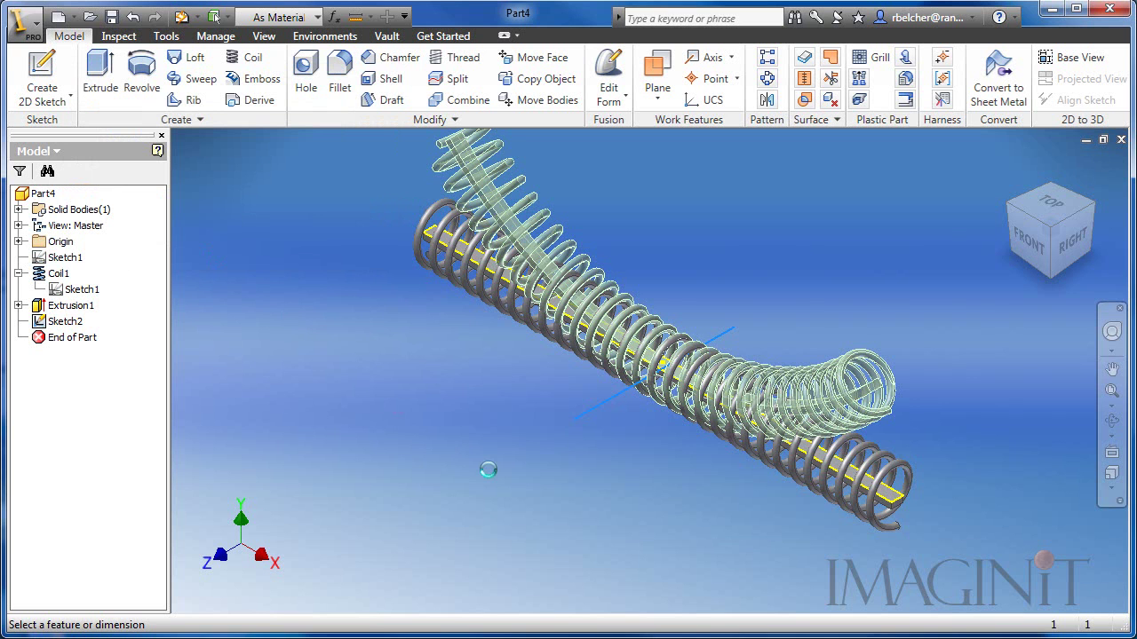
pyautogui.moveTo(426, 330); pyautogui.dragTo(423, 383, button='middle')
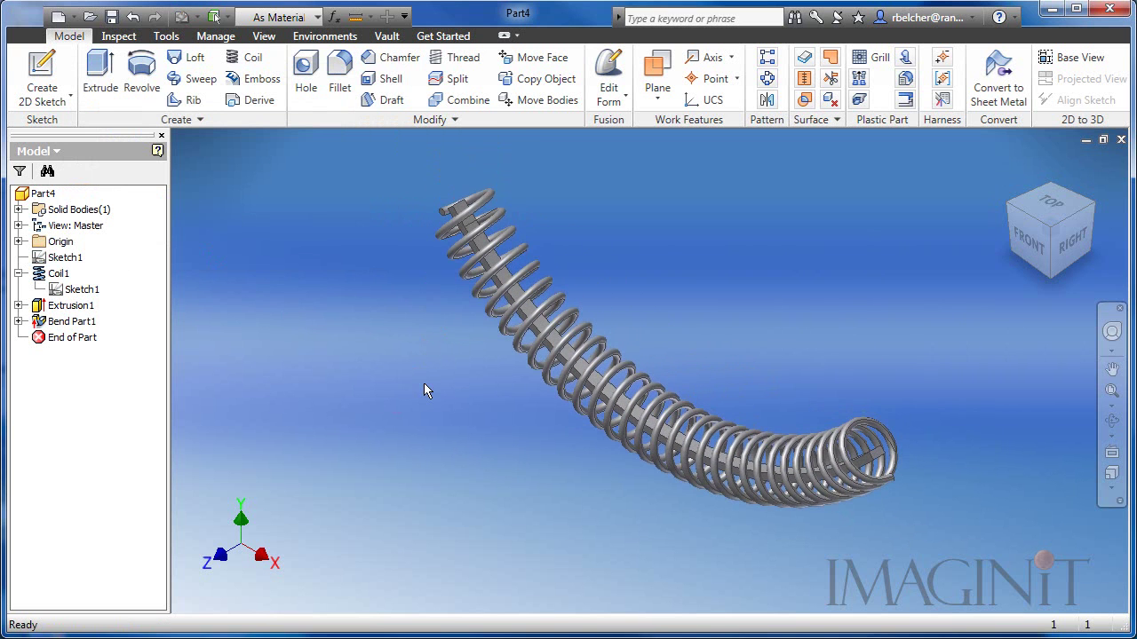
# Step: Sketch on the strip's face and extrude it To Next, removing the inner bar from the bent spring
pyautogui.click(41, 75)
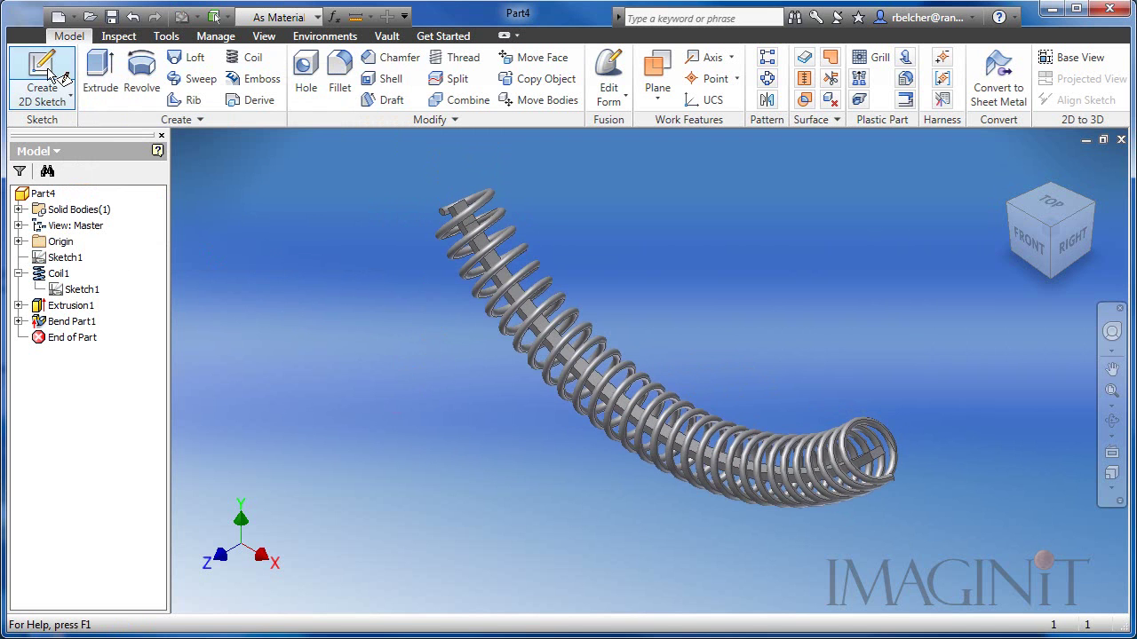
pyautogui.scroll(-3, 382, 229)
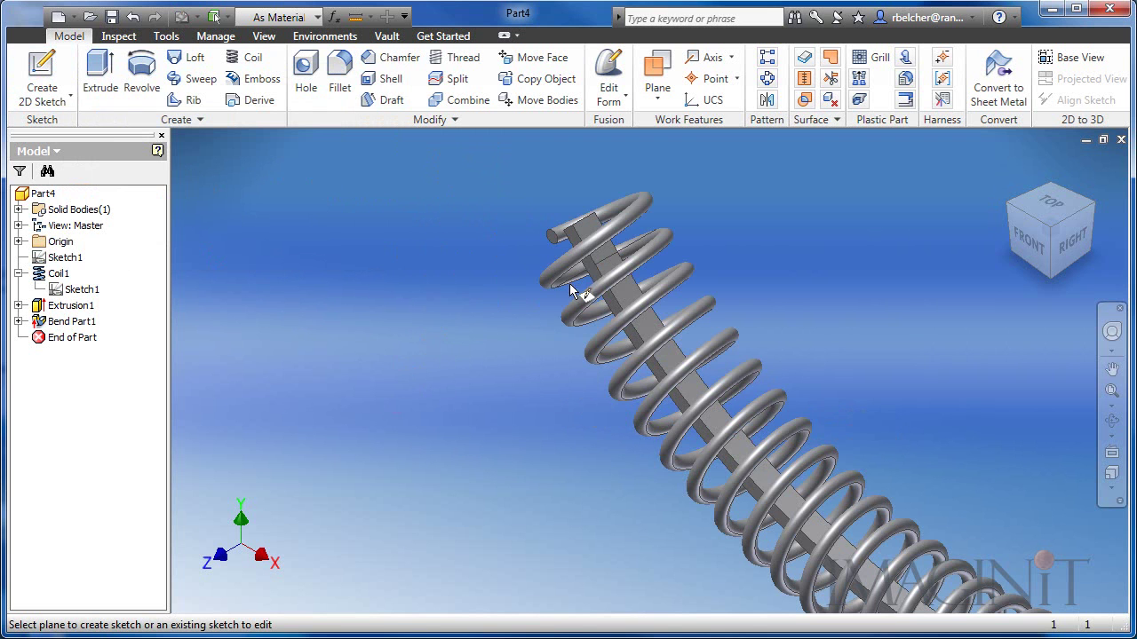
pyautogui.click(615, 308)
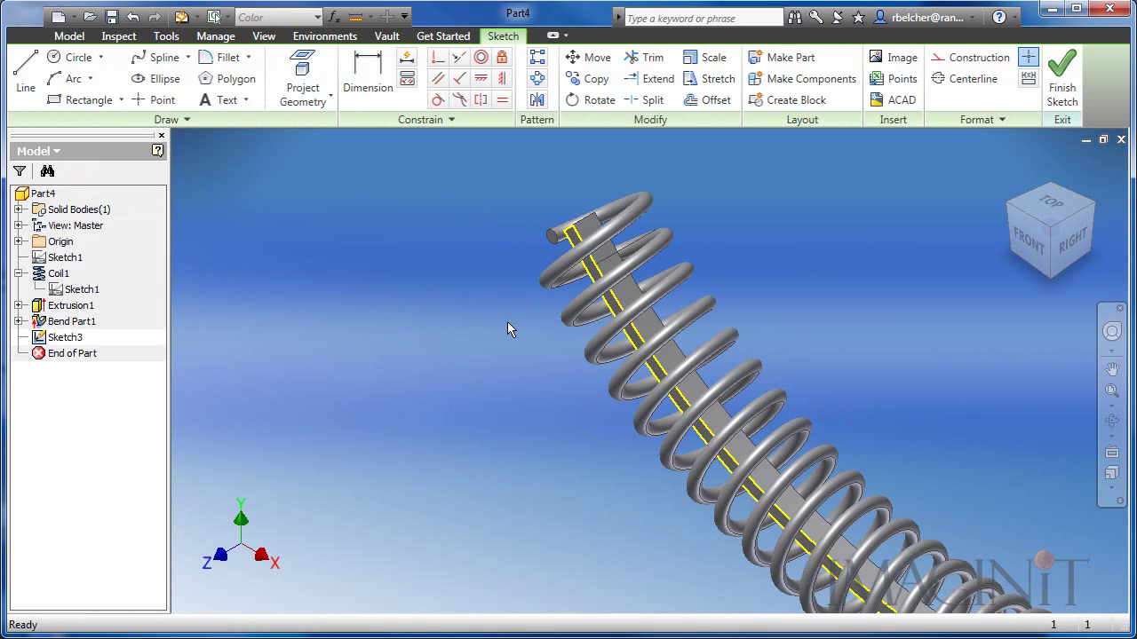
pyautogui.press('e')
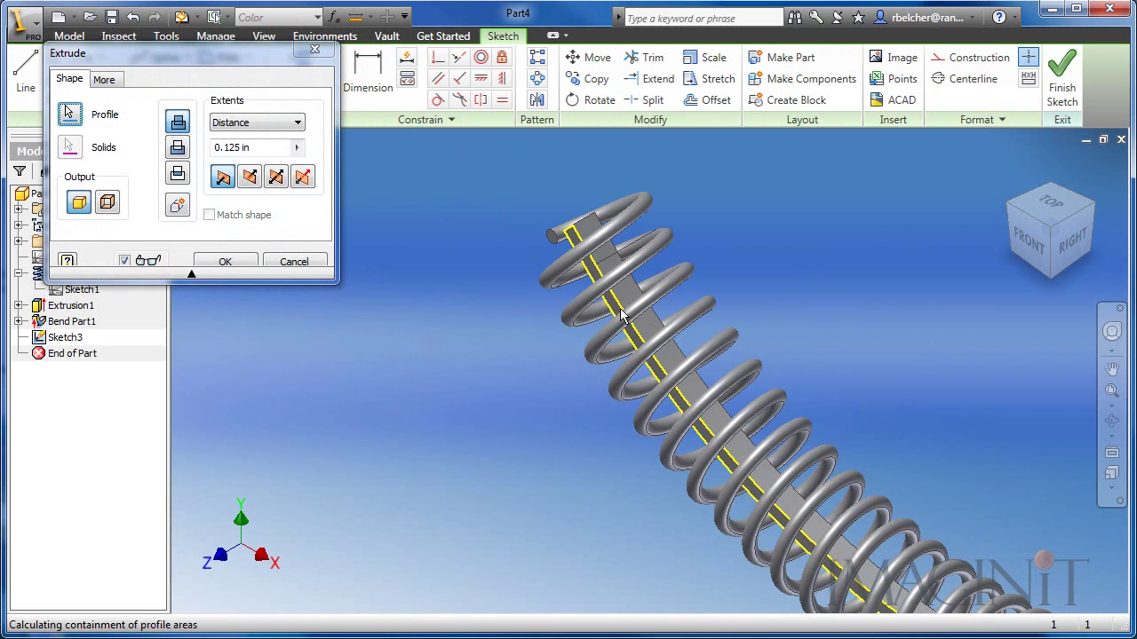
pyautogui.click(244, 125)
pyautogui.click(239, 153)
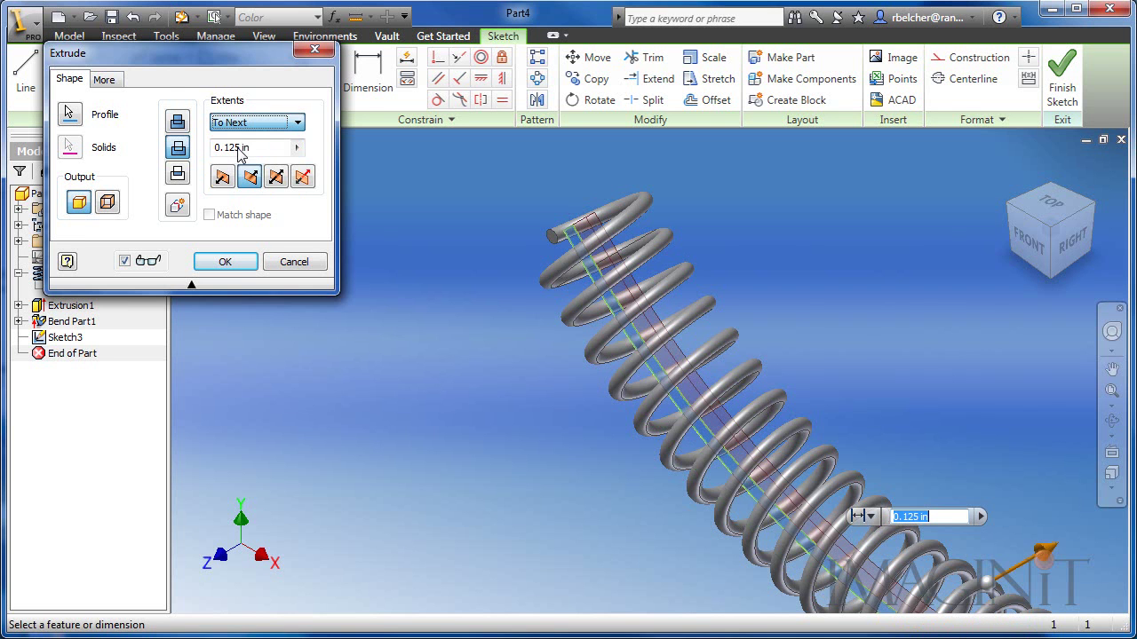
pyautogui.click(235, 259)
pyautogui.press('Home')
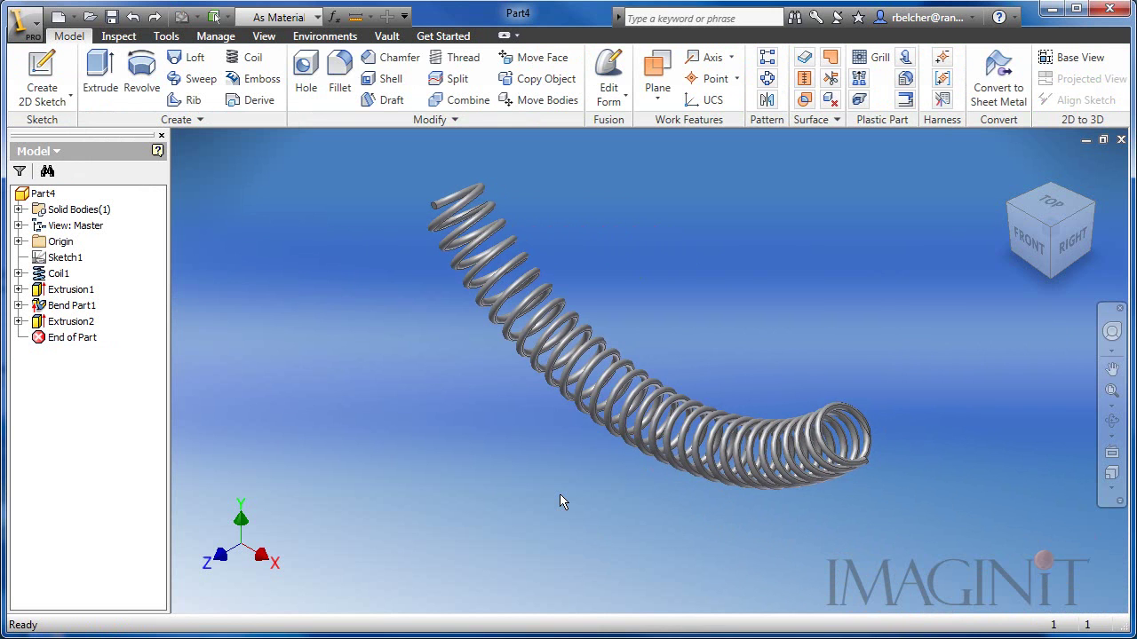
# Step: Edit Coil1 and set its Coil Size taper to 5°
pyautogui.rightClick(63, 278)
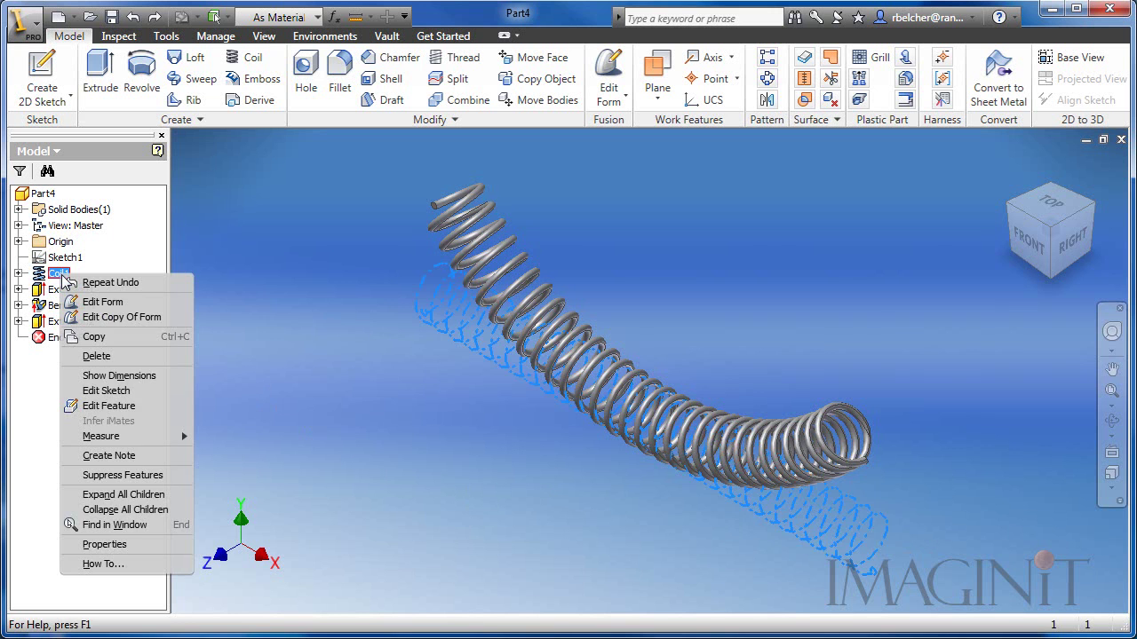
pyautogui.click(127, 406)
pyautogui.click(263, 169)
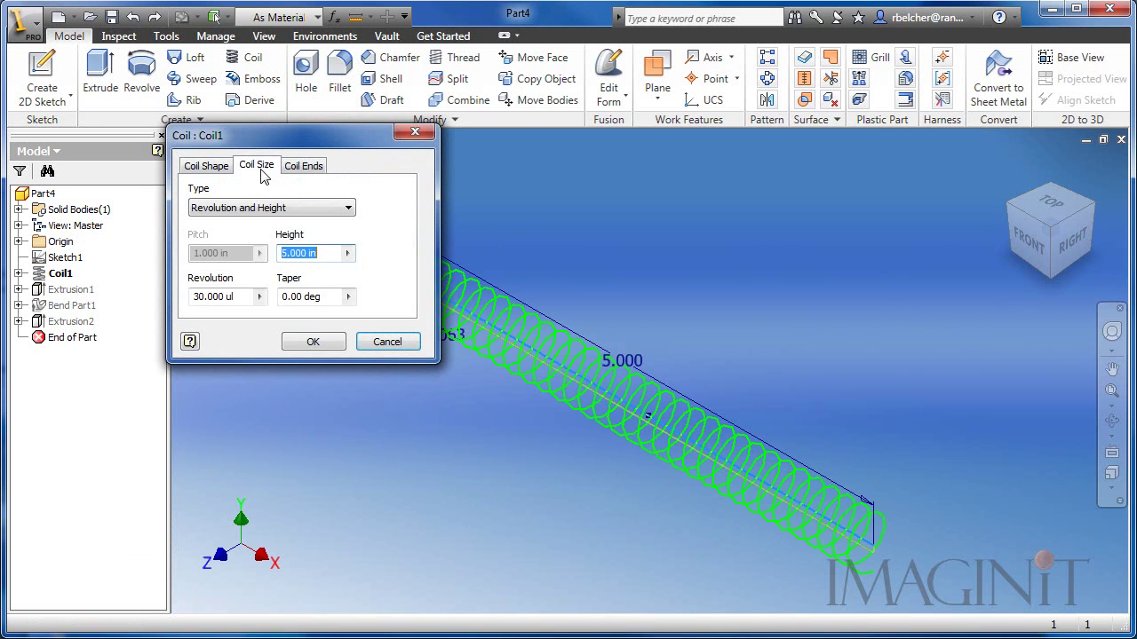
pyautogui.click(290, 299)
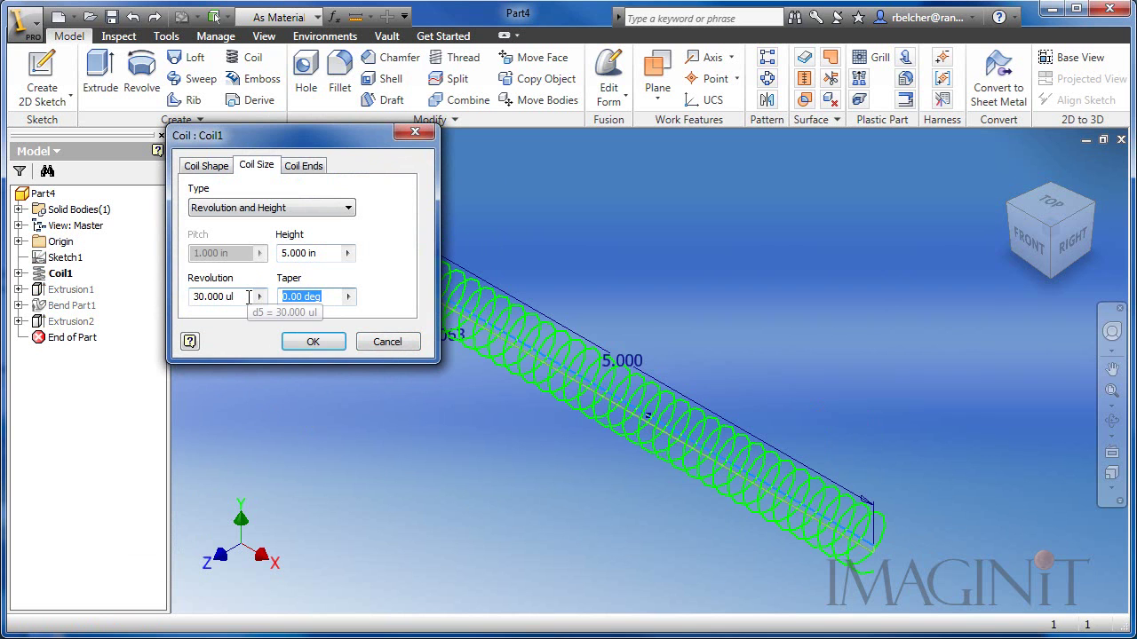
pyautogui.write('5')
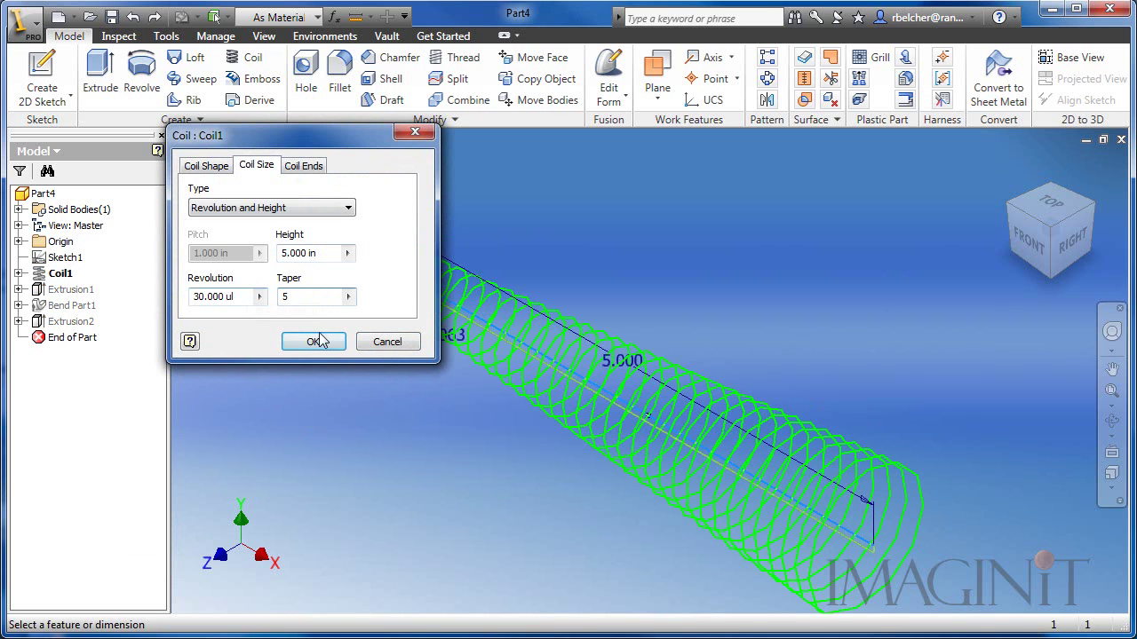
pyautogui.click(313, 341)
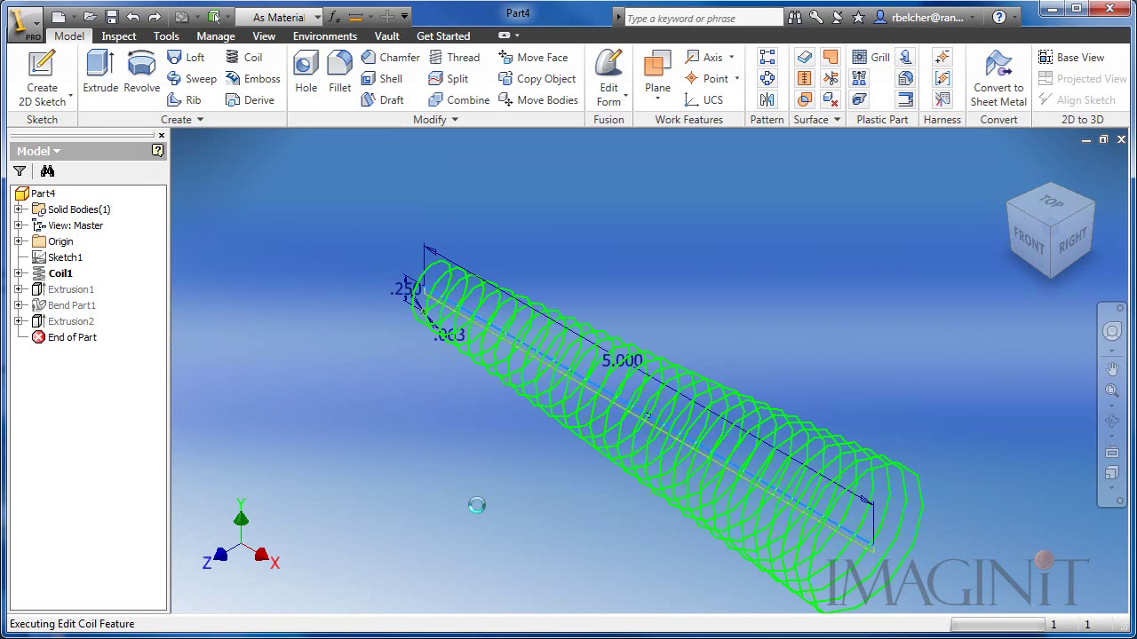